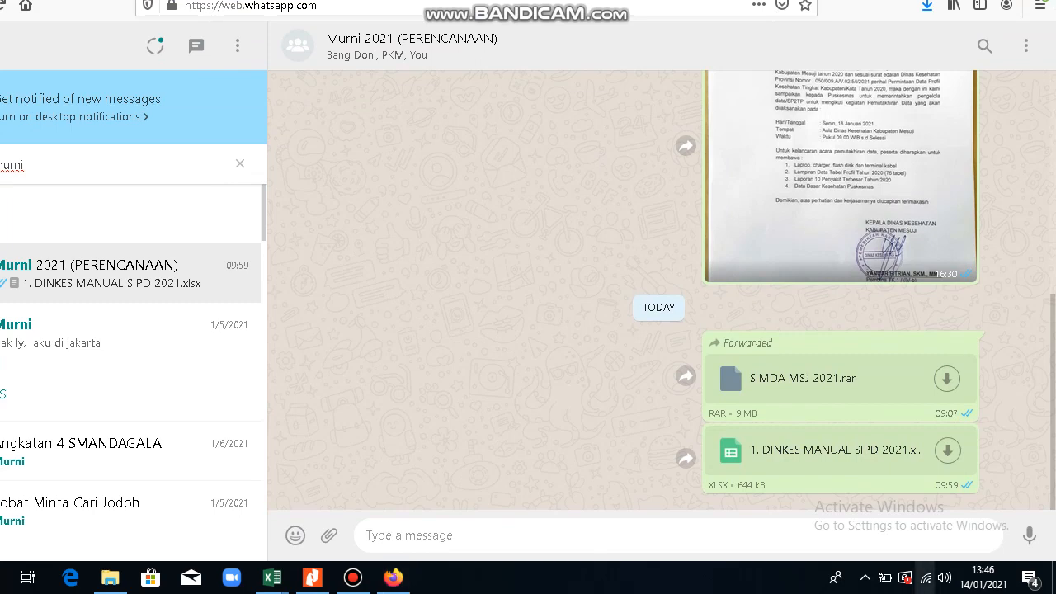
- Check which Wi-Fi network the computer is connected to
{"action": "left_click", "coordinate": [925, 577]}
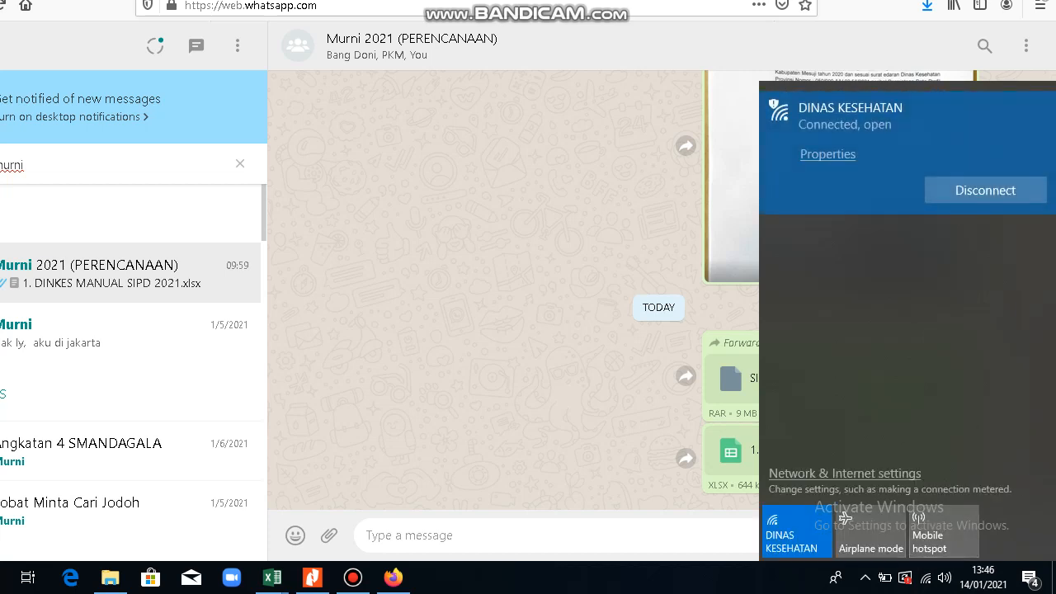
{"action": "left_click", "coordinate": [925, 578]}
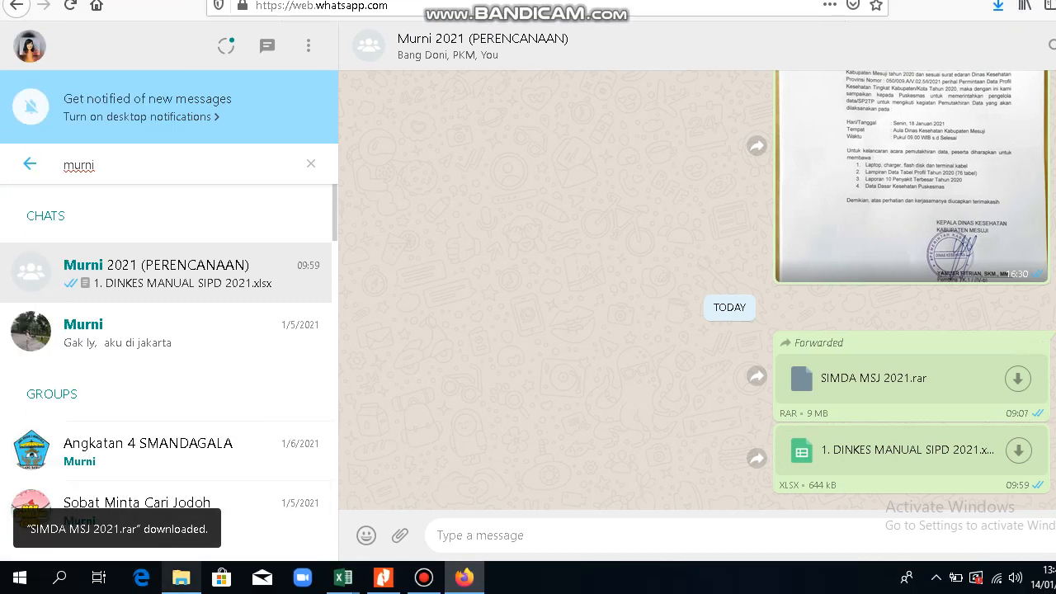
- Switch to File Explorer and create a folder named SIMDA MESUJI 2021 in Downloads
{"action": "left_click", "coordinate": [181, 577]}
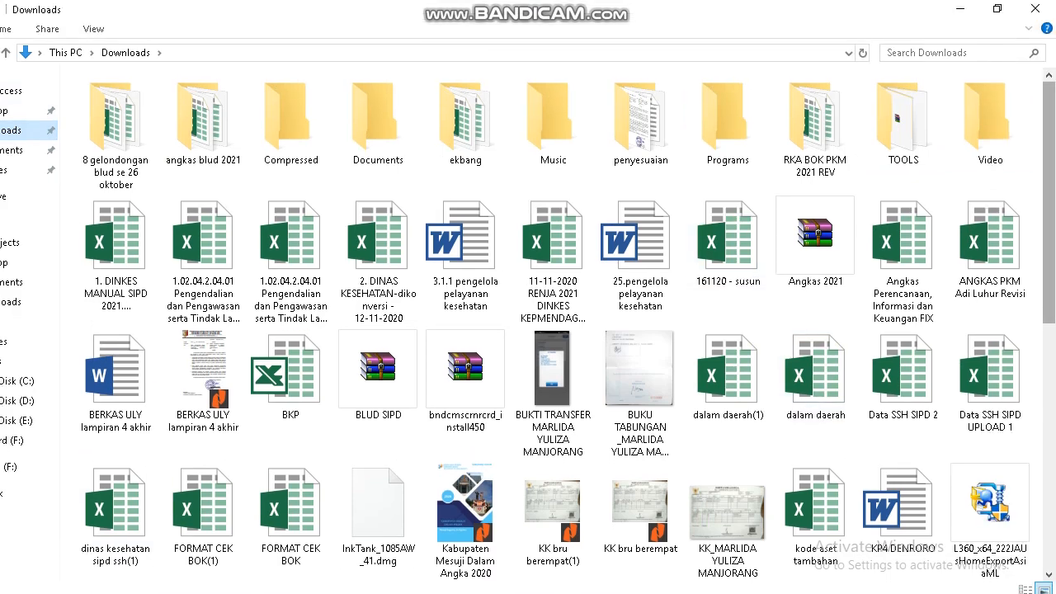
{"action": "left_click_drag", "start_coordinate": [1049, 165], "coordinate": [1049, 391]}
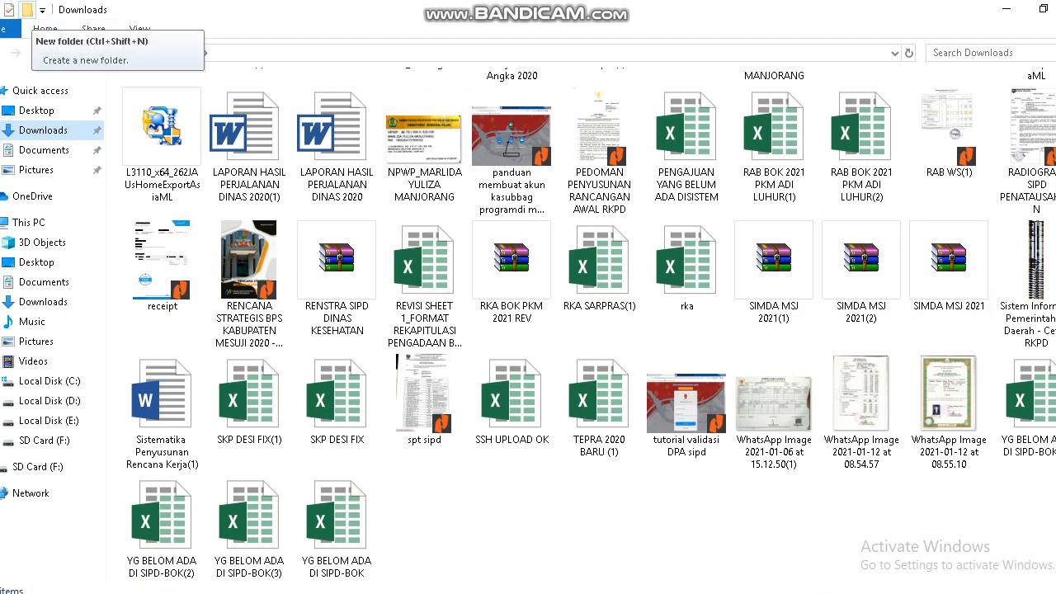
{"action": "left_click", "coordinate": [28, 9]}
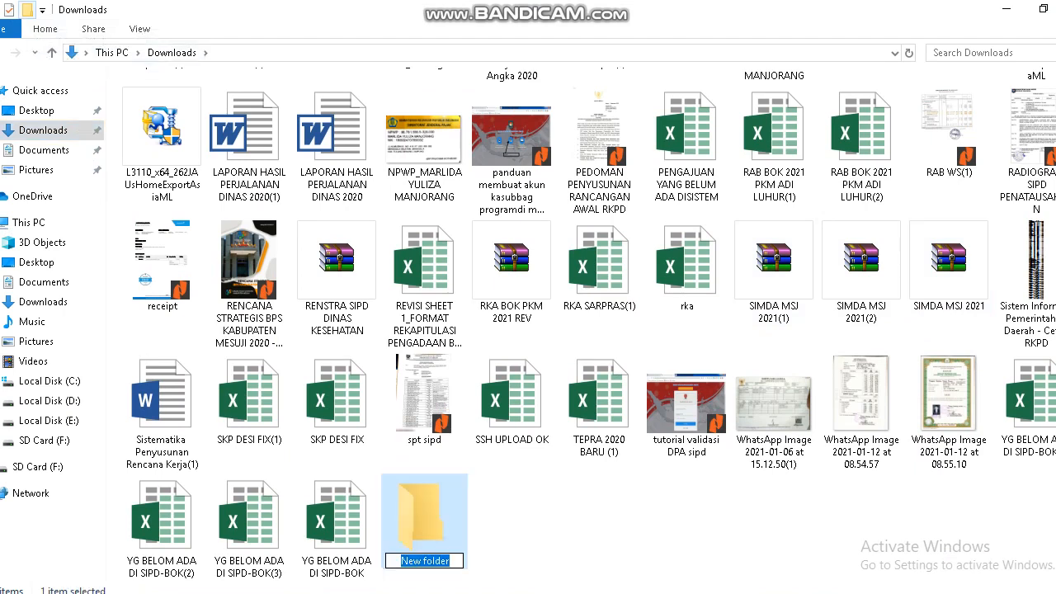
{"action": "key", "text": "BackSpace"}
{"action": "type", "text": "SIMDA "}
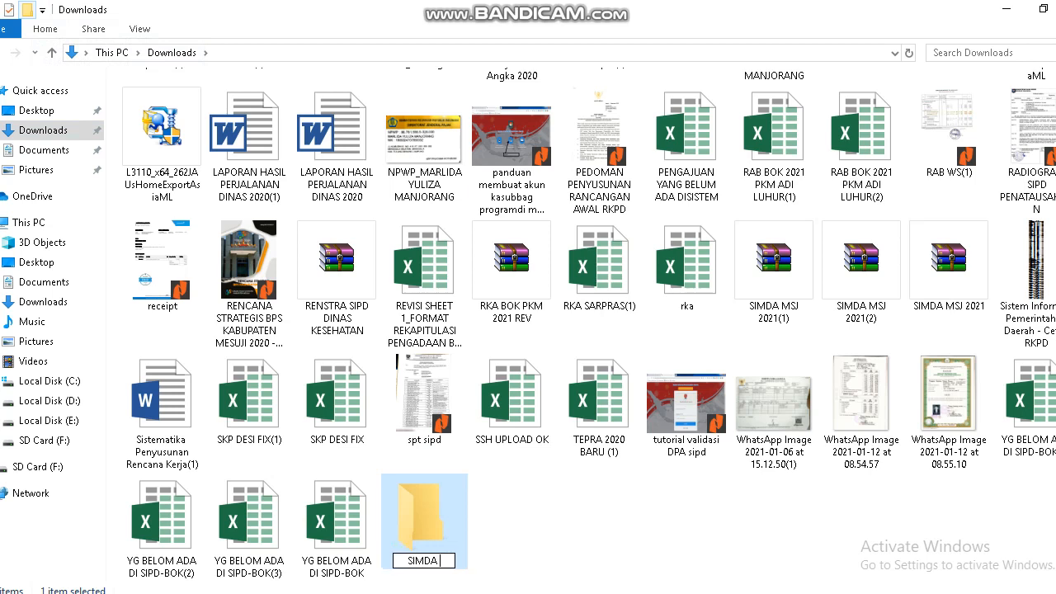
{"action": "type", "text": "MESUJI 2021"}
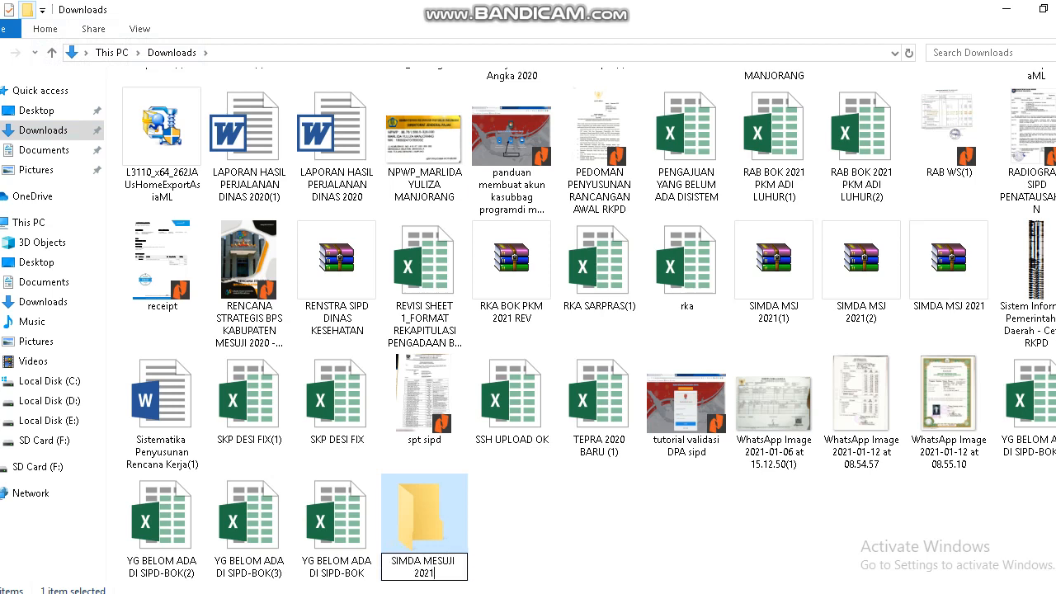
{"action": "key", "text": "Return"}
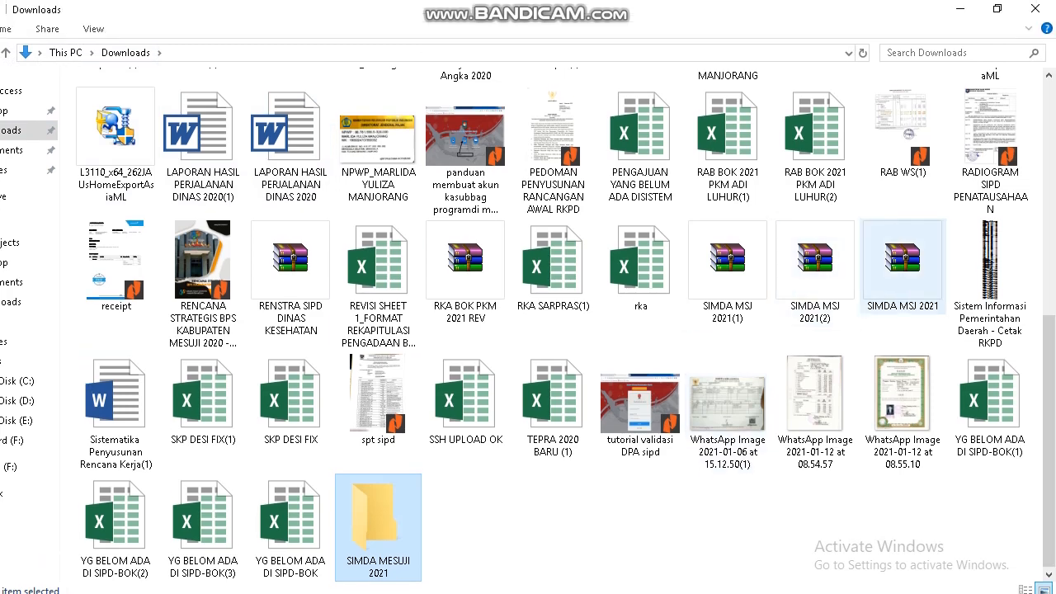
- Move the SIMDA MSJ 2021 archive into the SIMDA MESUJI 2021 folder and open that folder
{"action": "left_click", "coordinate": [903, 266]}
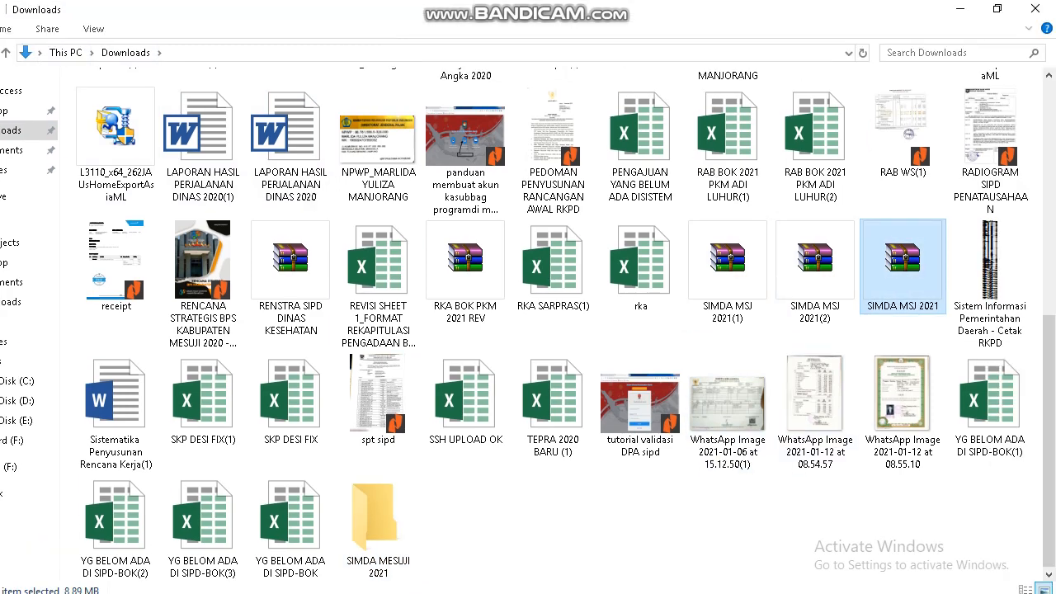
{"action": "left_click_drag", "start_coordinate": [903, 266], "coordinate": [376, 511]}
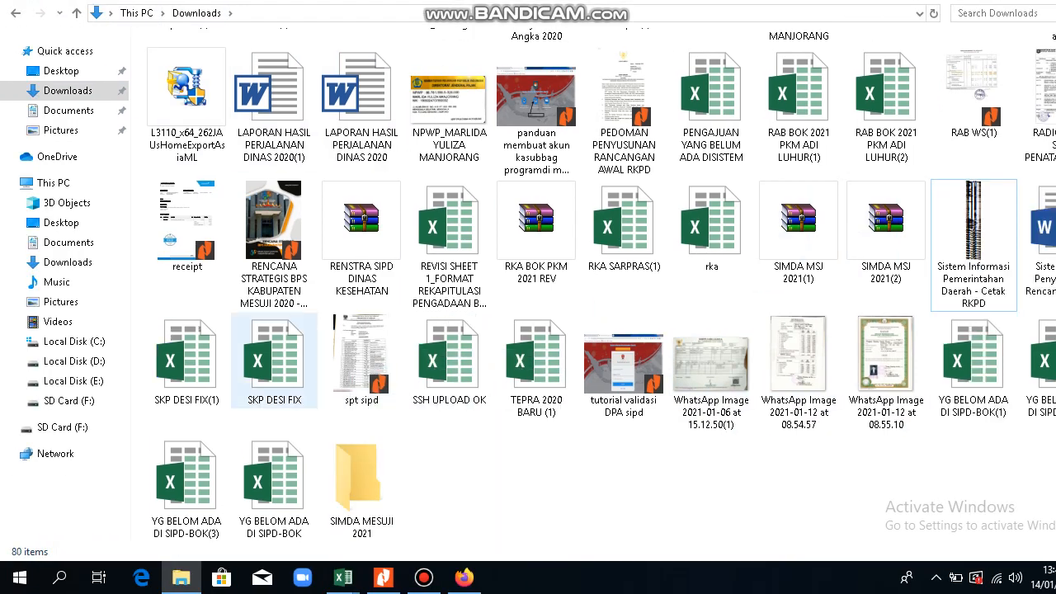
{"action": "double_click", "coordinate": [358, 487]}
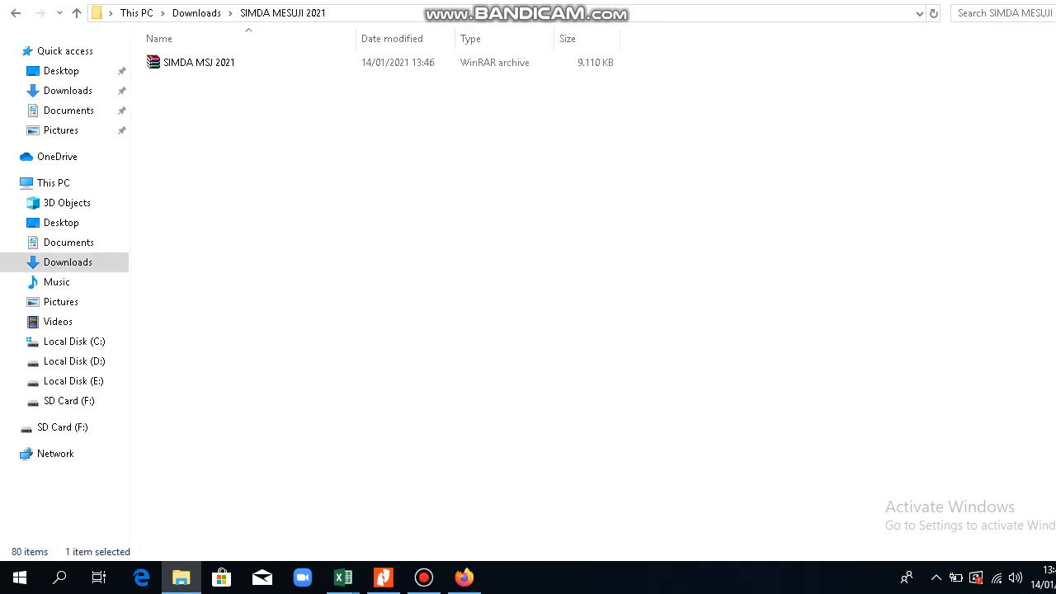
- Extract the SIMDA MSJ 2021 archive directly into the current folder
{"action": "left_click", "coordinate": [203, 80]}
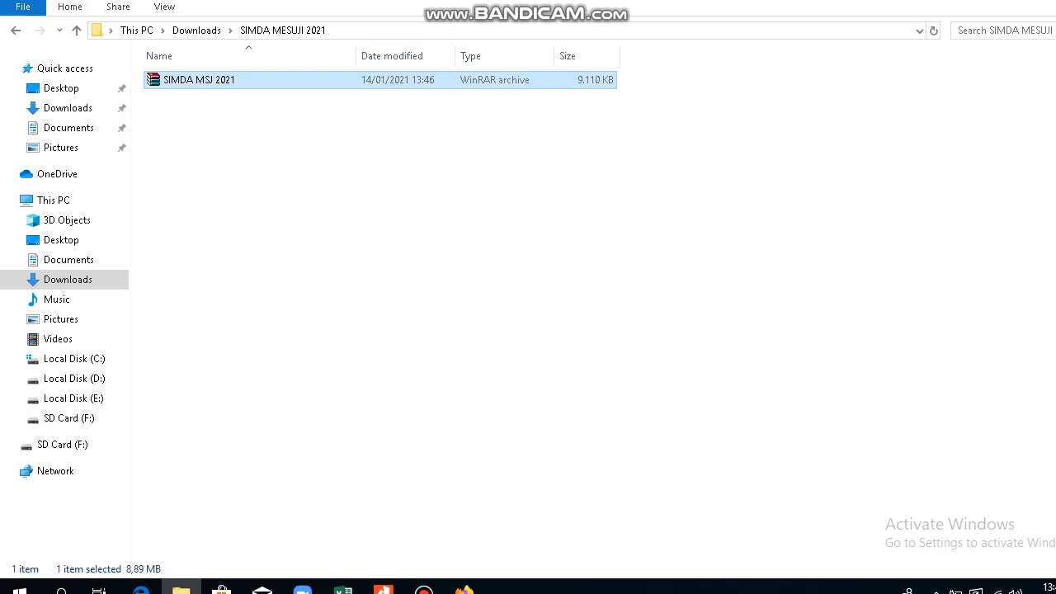
{"action": "right_click", "coordinate": [173, 81]}
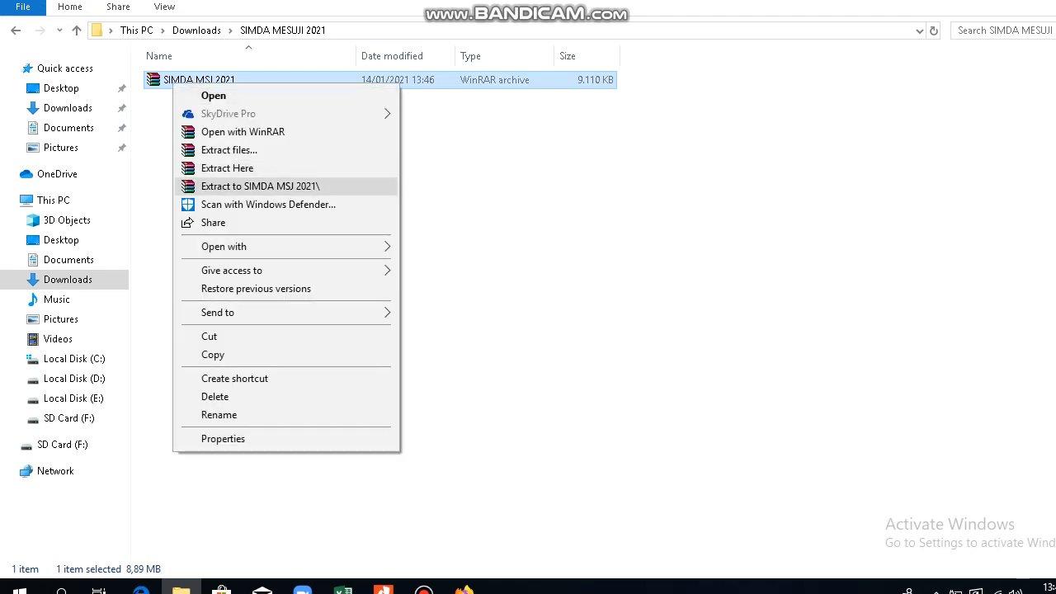
{"action": "left_click", "coordinate": [226, 168]}
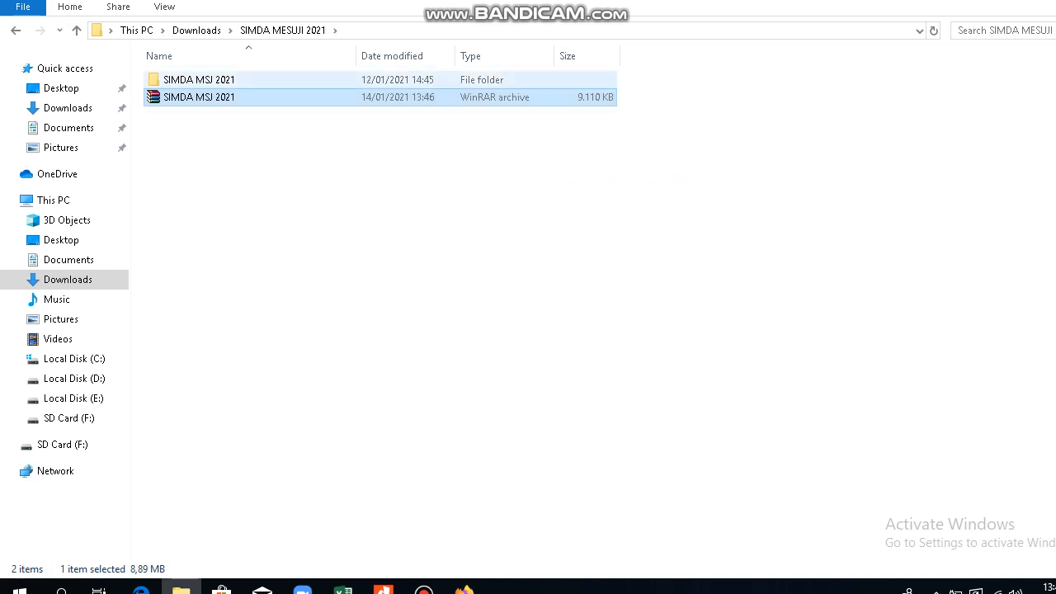
- Launch the SimDa application from the Aplikasi folder inside the extracted SIMDA MSJ 2021 folder
{"action": "double_click", "coordinate": [199, 80]}
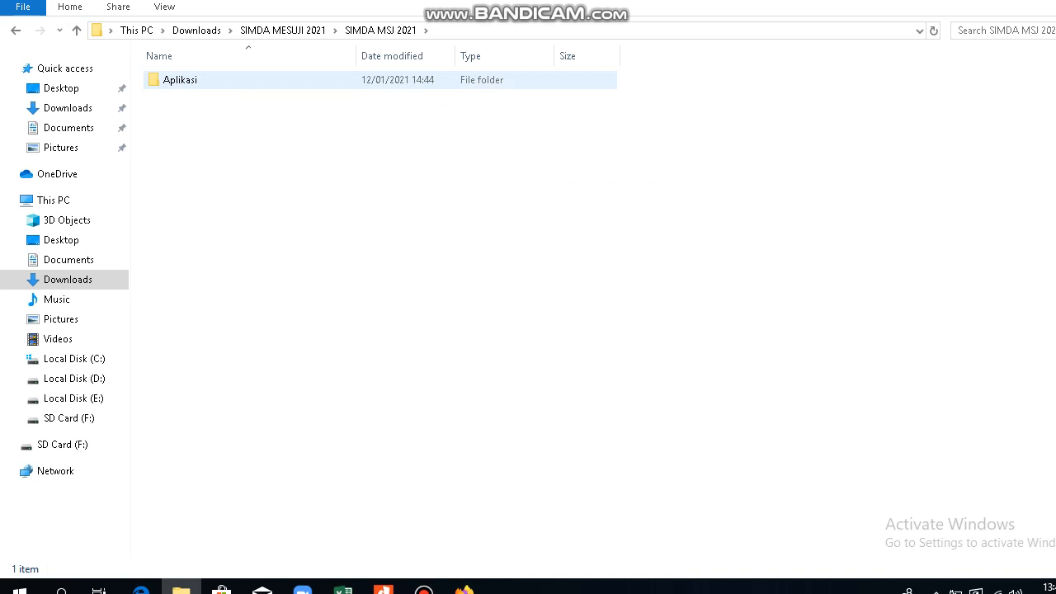
{"action": "double_click", "coordinate": [177, 80]}
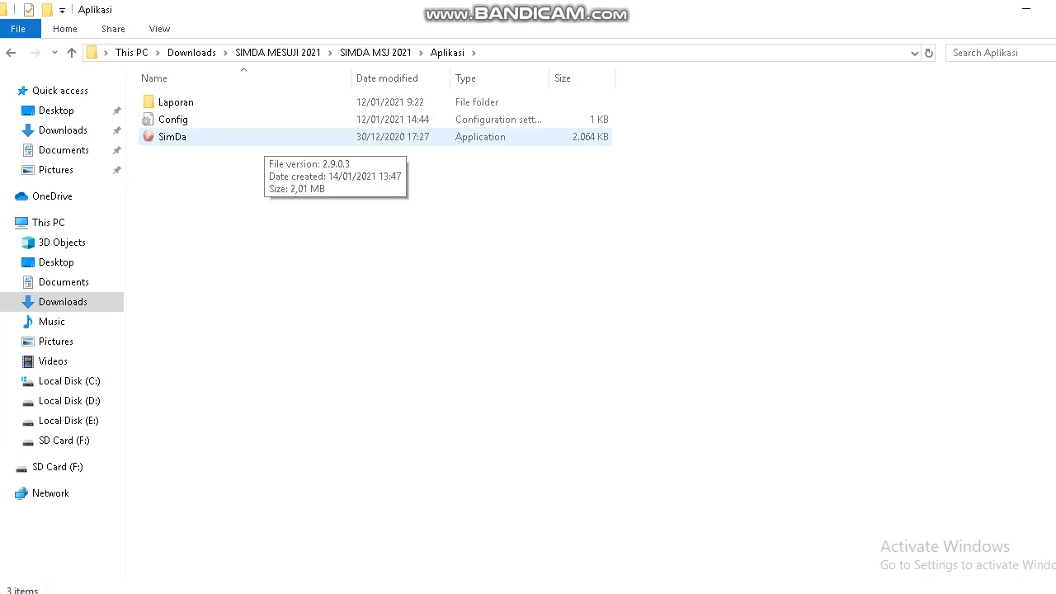
{"action": "left_click", "coordinate": [264, 139]}
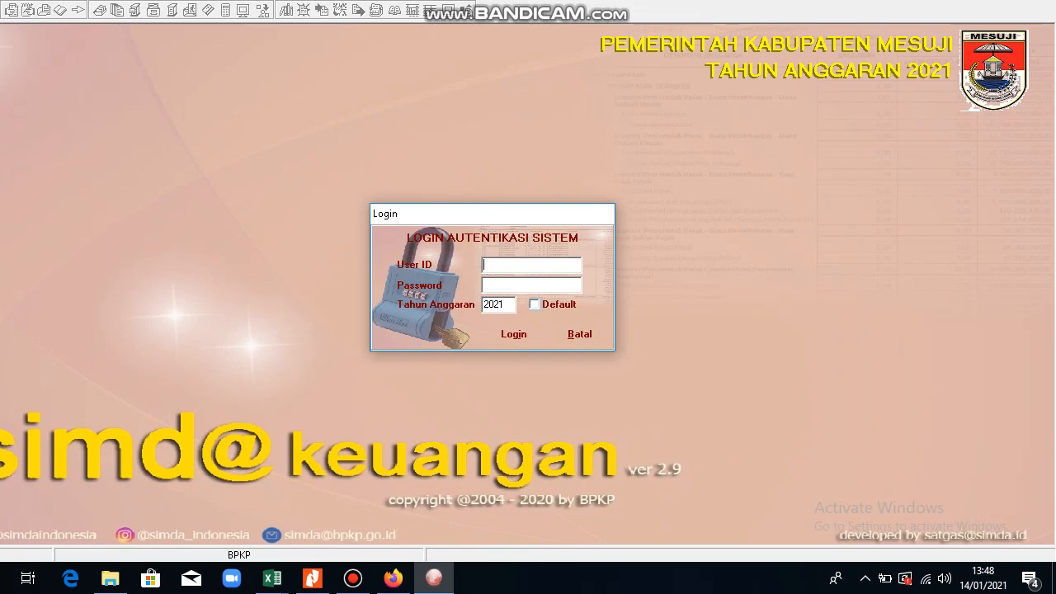
{"action": "type", "text": "TRI"}
{"action": "key", "text": "BackSpace"}
{"action": "key", "text": "BackSpace"}
{"action": "key", "text": "BackSpace"}
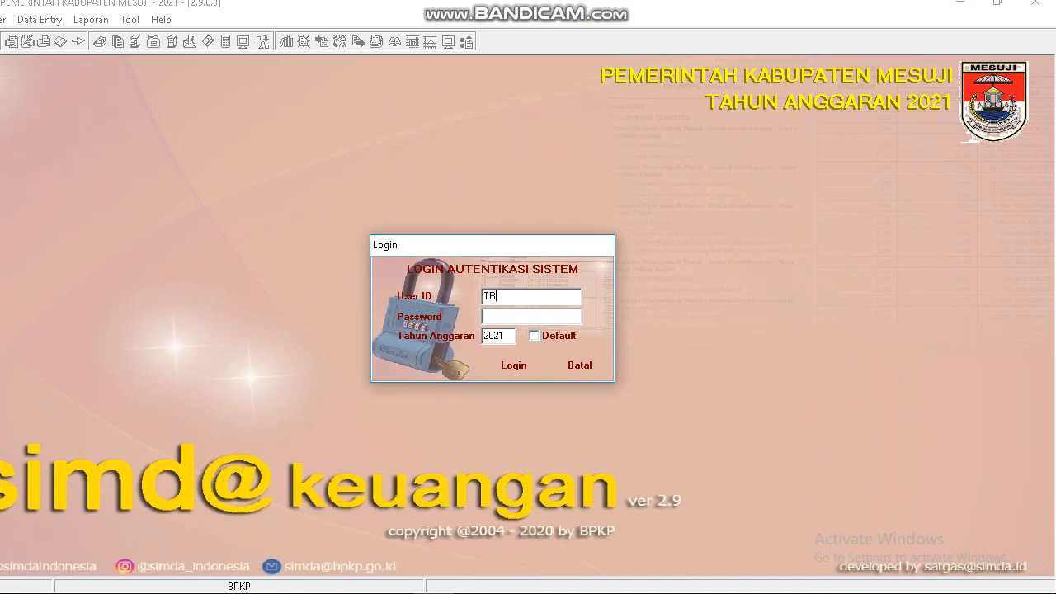
{"action": "type", "text": "trikaryamulya"}
{"action": "key", "text": "Tab"}
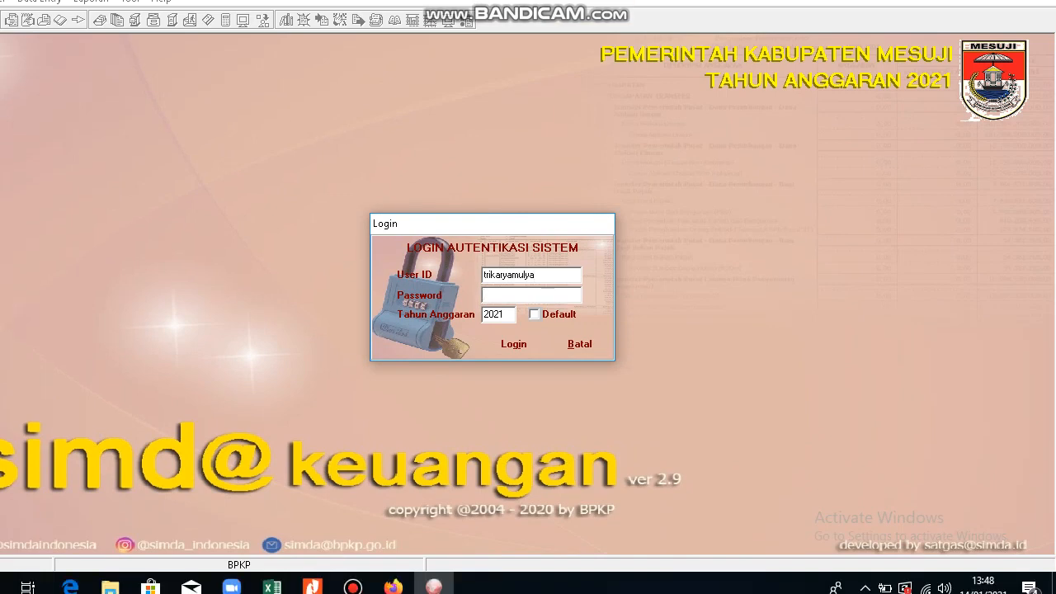
{"action": "type", "text": "*****"}
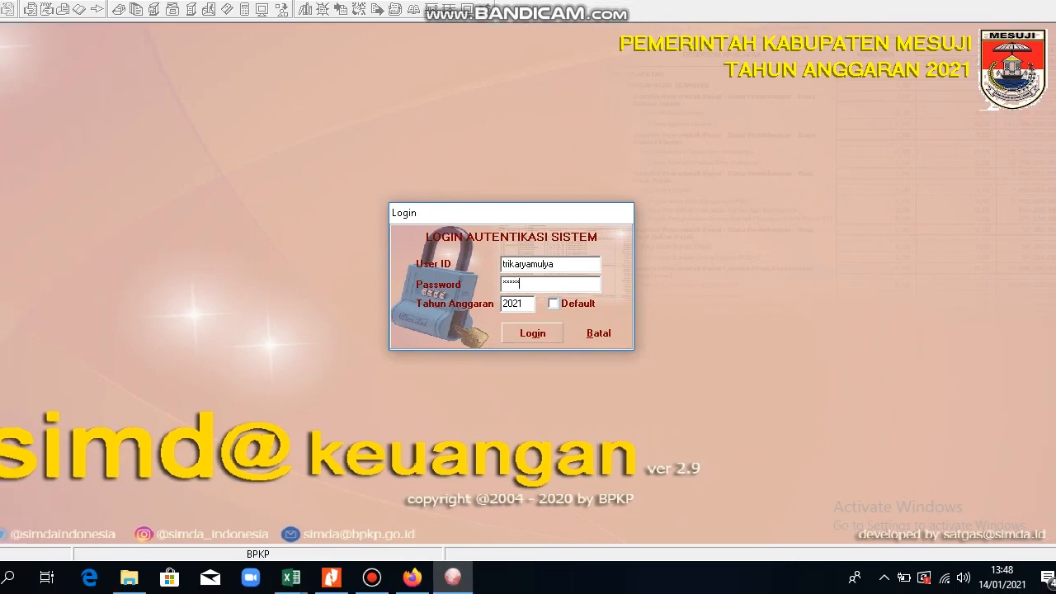
{"action": "key", "text": "Return"}
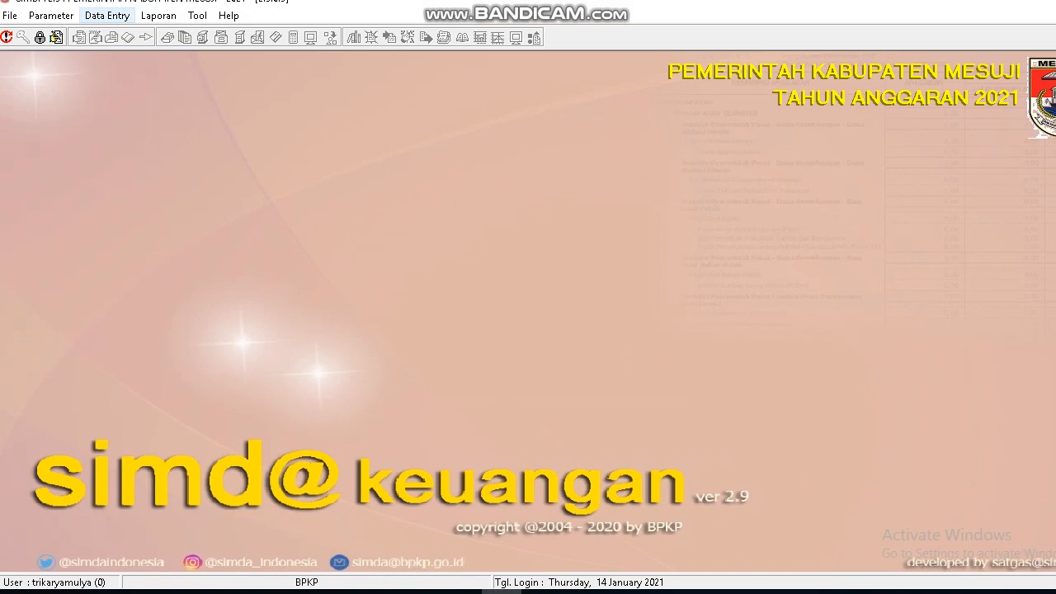
- Open the Renstra SKPD budget data entry and select the sub unit Puskesmas Tri Karya Mulya under Dinas Kesehatan
{"action": "left_click", "coordinate": [107, 15]}
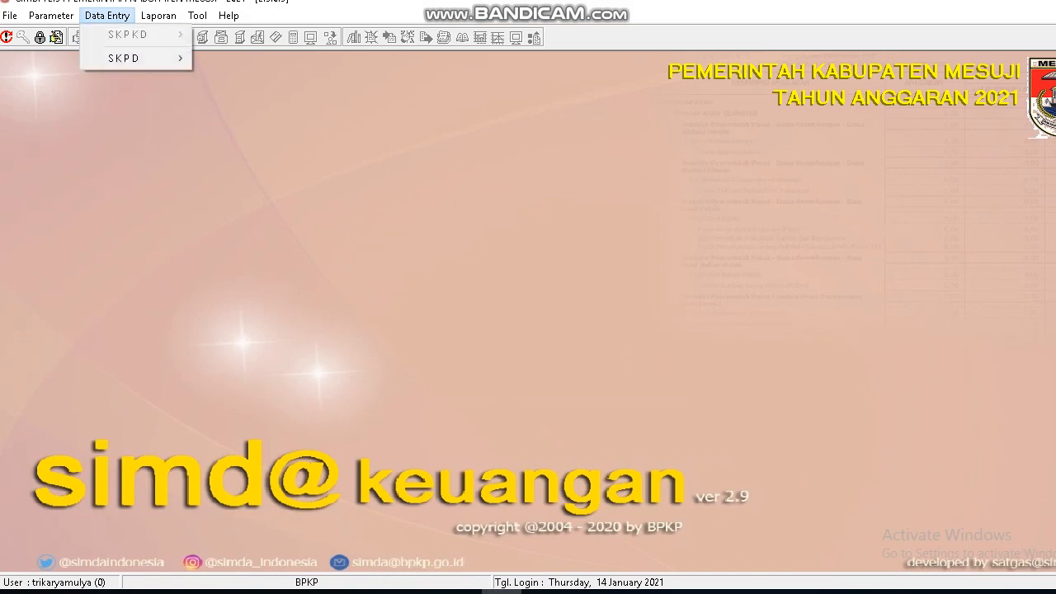
{"action": "mouse_move", "coordinate": [124, 58]}
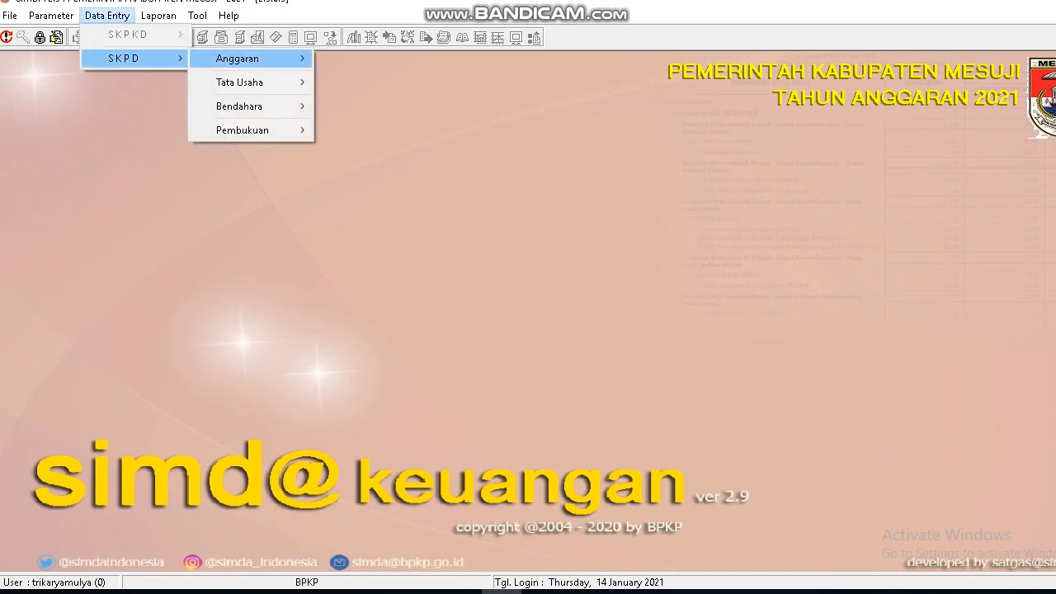
{"action": "mouse_move", "coordinate": [240, 59]}
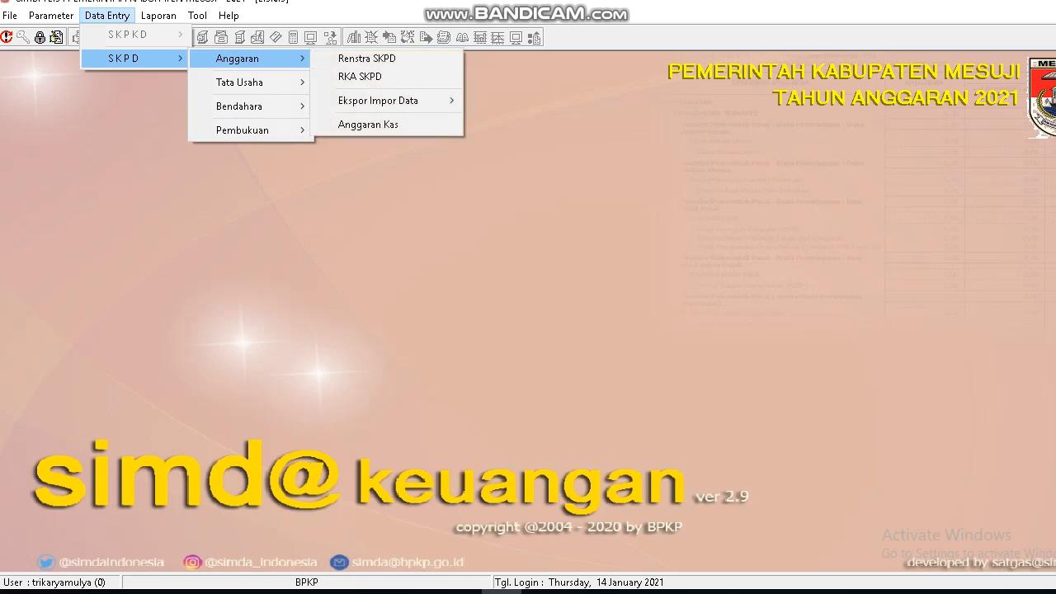
{"action": "left_click", "coordinate": [107, 16]}
{"action": "left_click", "coordinate": [108, 16]}
{"action": "mouse_move", "coordinate": [124, 59]}
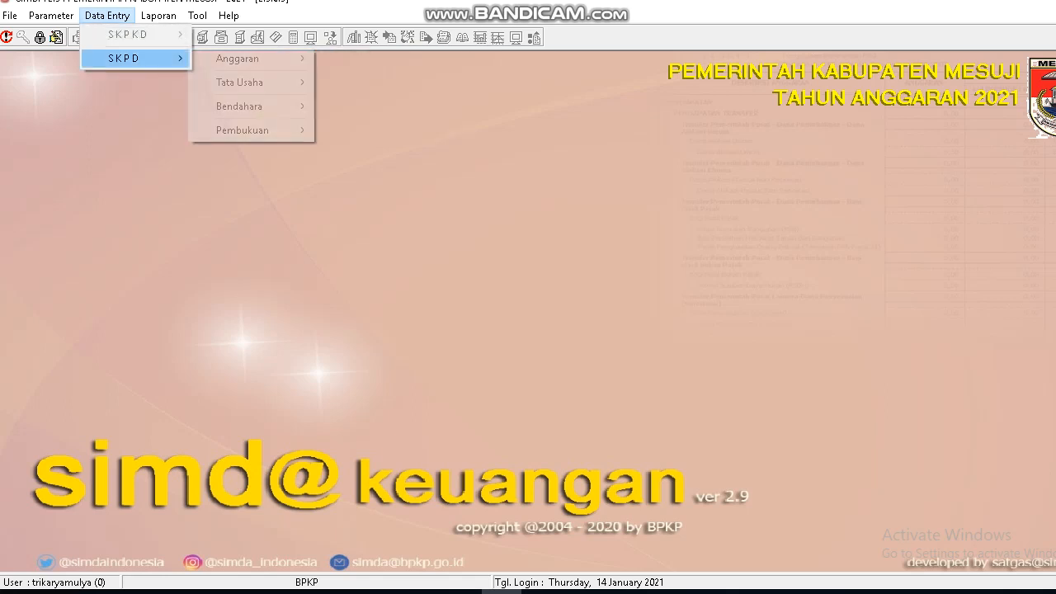
{"action": "mouse_move", "coordinate": [240, 58]}
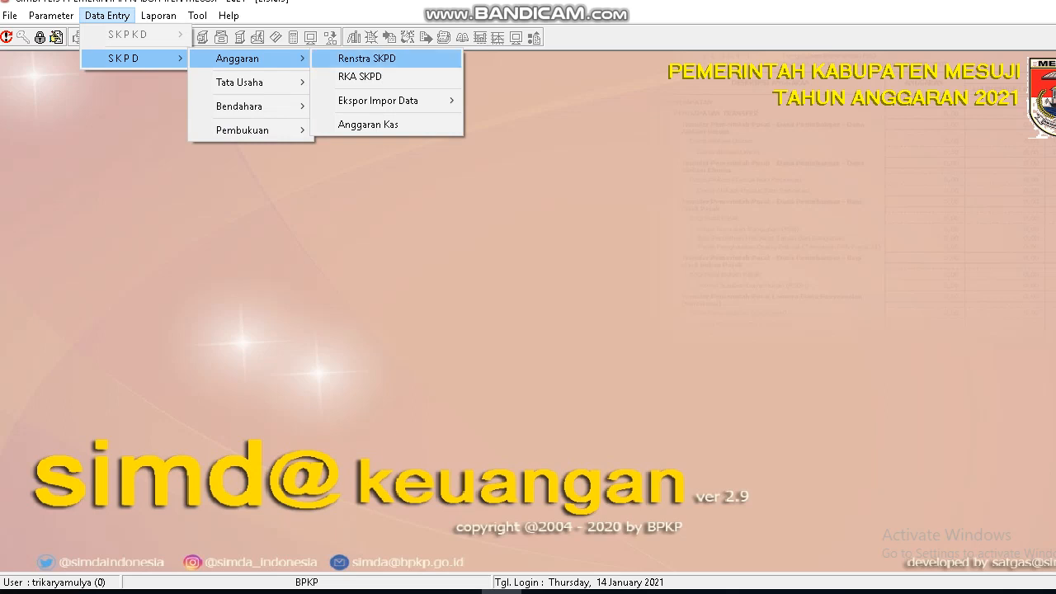
{"action": "left_click", "coordinate": [367, 58]}
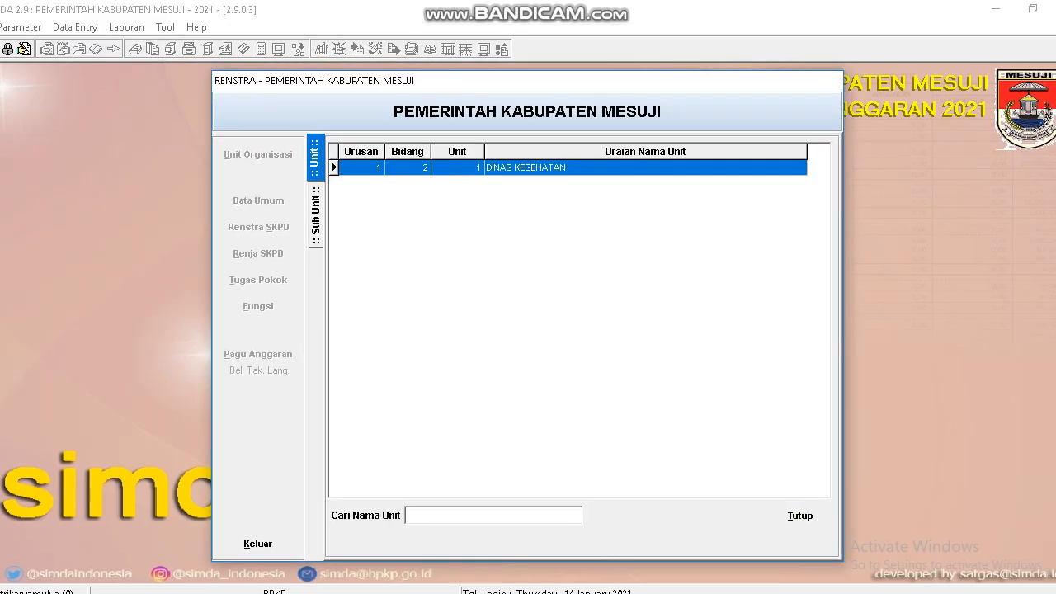
{"action": "double_click", "coordinate": [560, 156]}
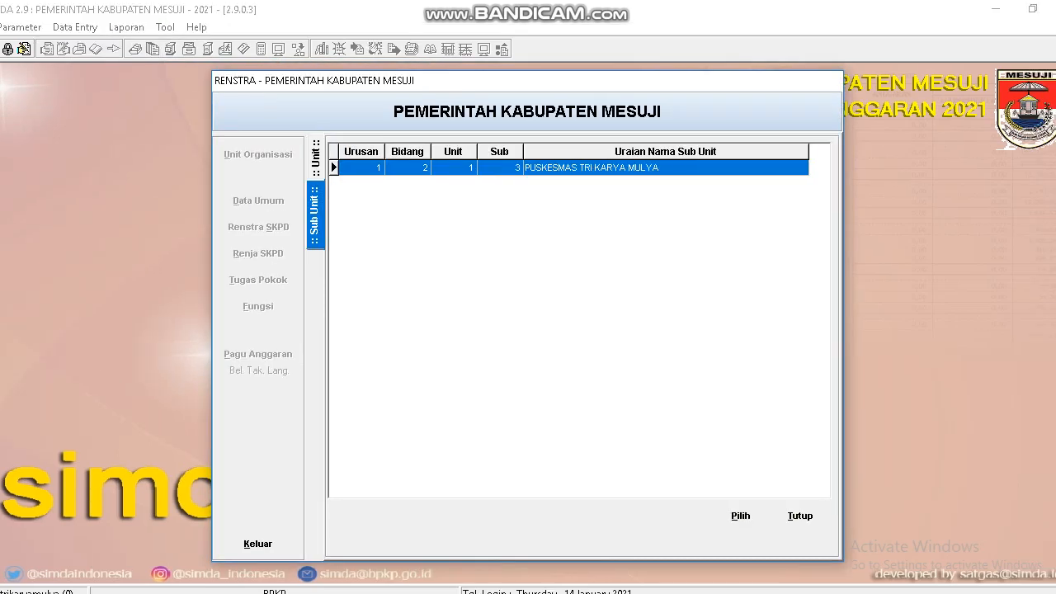
{"action": "double_click", "coordinate": [552, 167]}
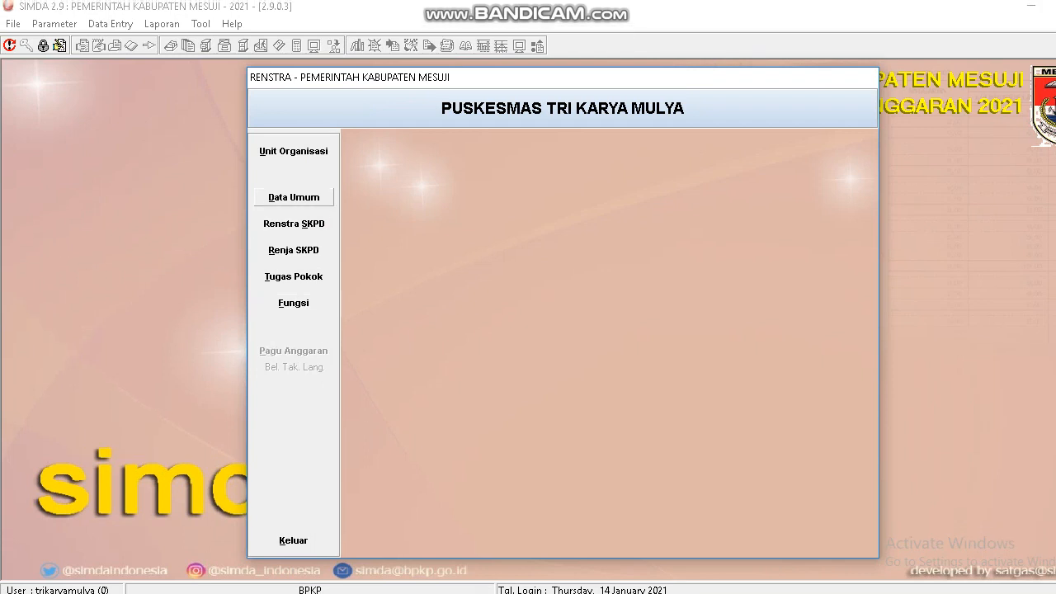
- Open the sub unit's Data Umum and delete its existing record
{"action": "left_click", "coordinate": [294, 192]}
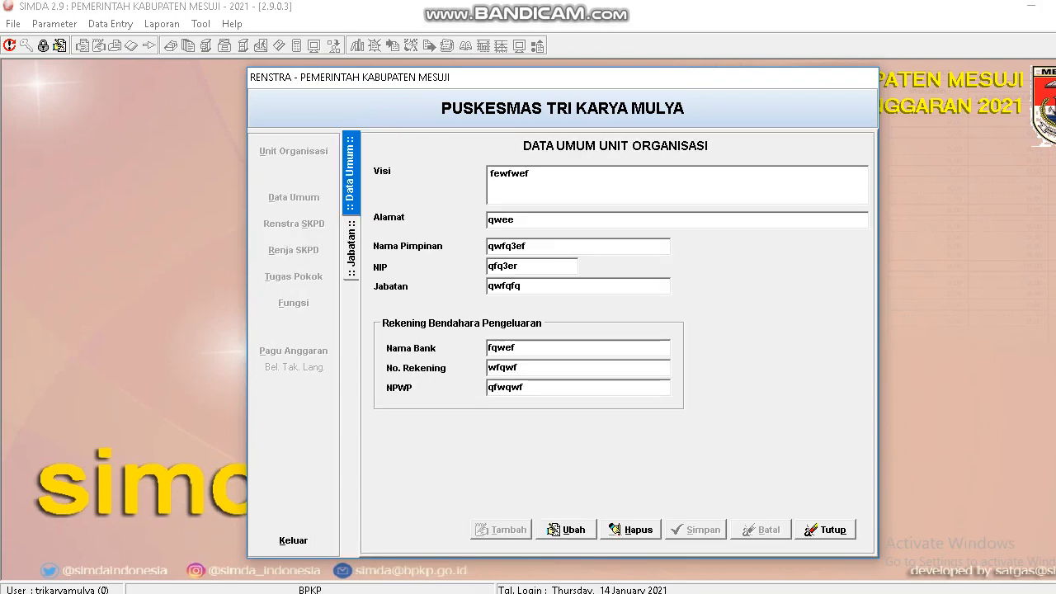
{"action": "left_click", "coordinate": [631, 529]}
{"action": "key", "text": "Return"}
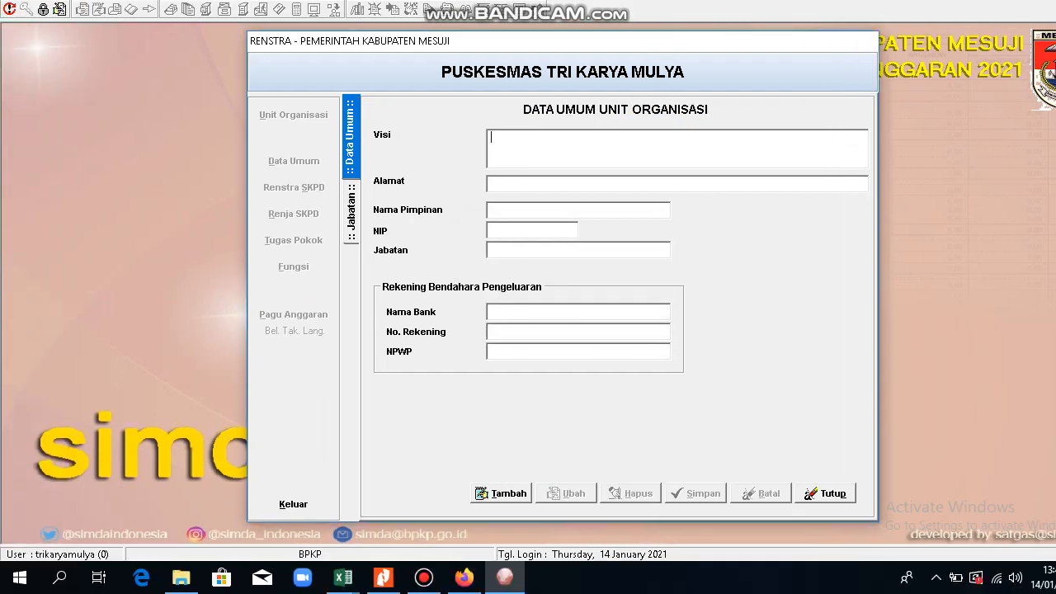
- Add a new Data Umum record with "asfasfas" as the Visi and fill in the unit's address
{"action": "left_click", "coordinate": [502, 494]}
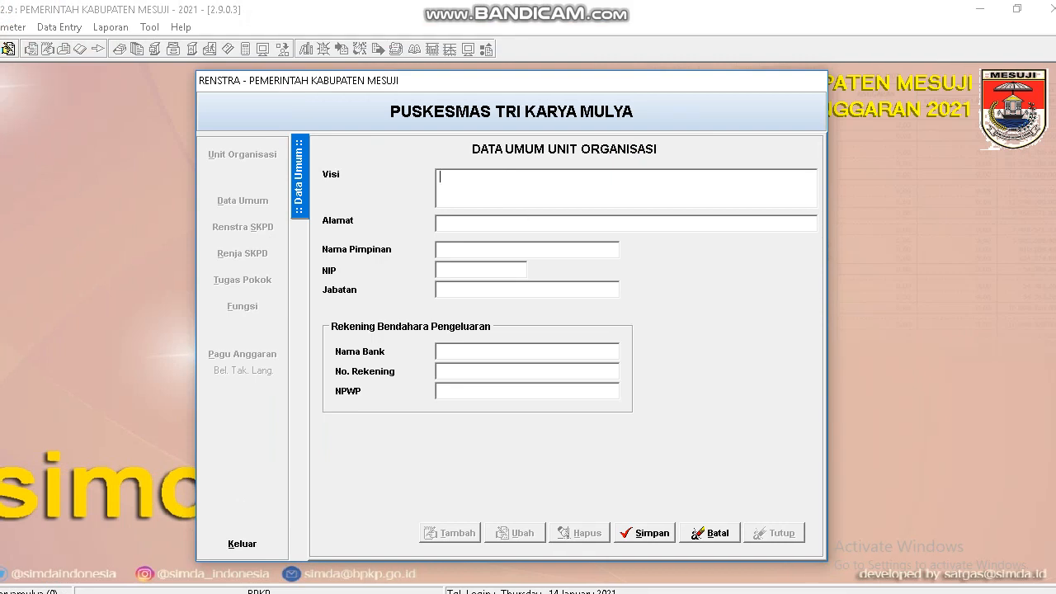
{"action": "type", "text": "asfasfas"}
{"action": "key", "text": "Tab"}
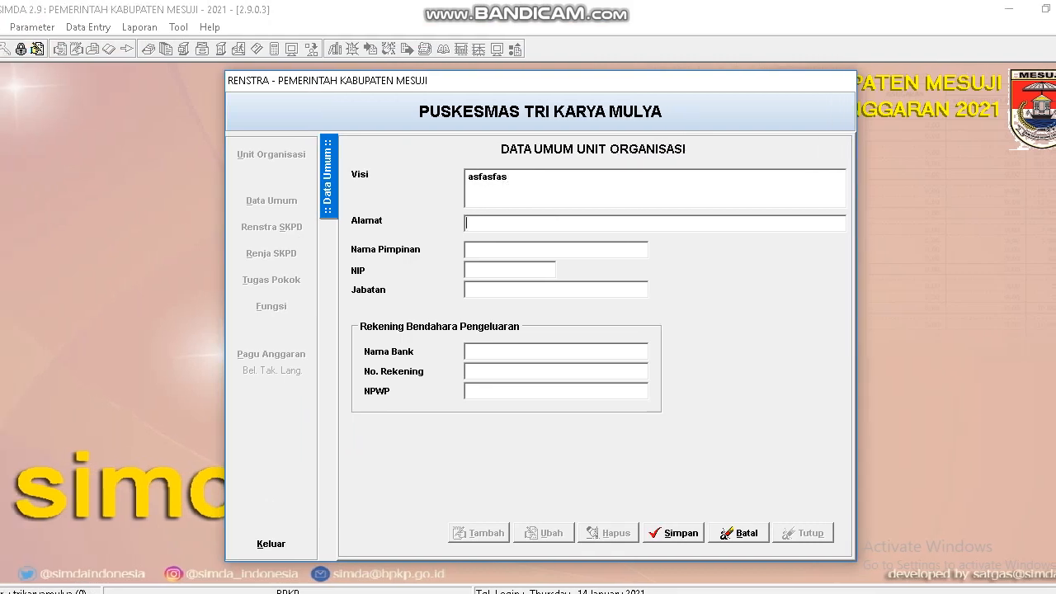
{"action": "type", "text": "asfasfas"}
{"action": "key", "text": "Tab"}
- Fill in the leader's name and NIP, and enter "afasfas" as the Jabatan
{"action": "type", "text": "asfsa"}
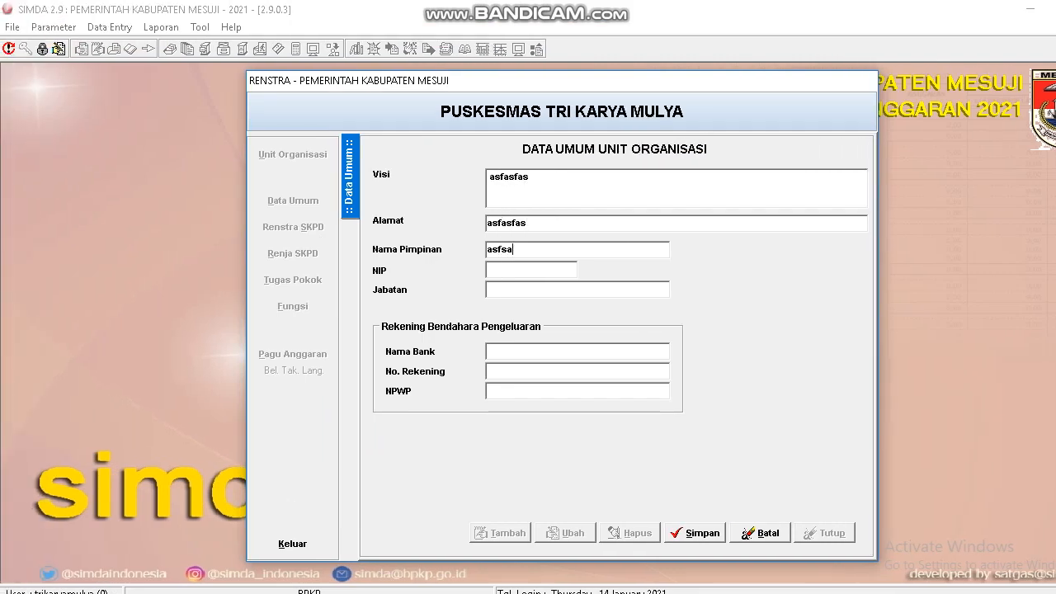
{"action": "type", "text": "fs"}
{"action": "key", "text": "Tab"}
{"action": "type", "text": "afasf"}
{"action": "key", "text": "Tab"}
{"action": "type", "text": "afasfas"}
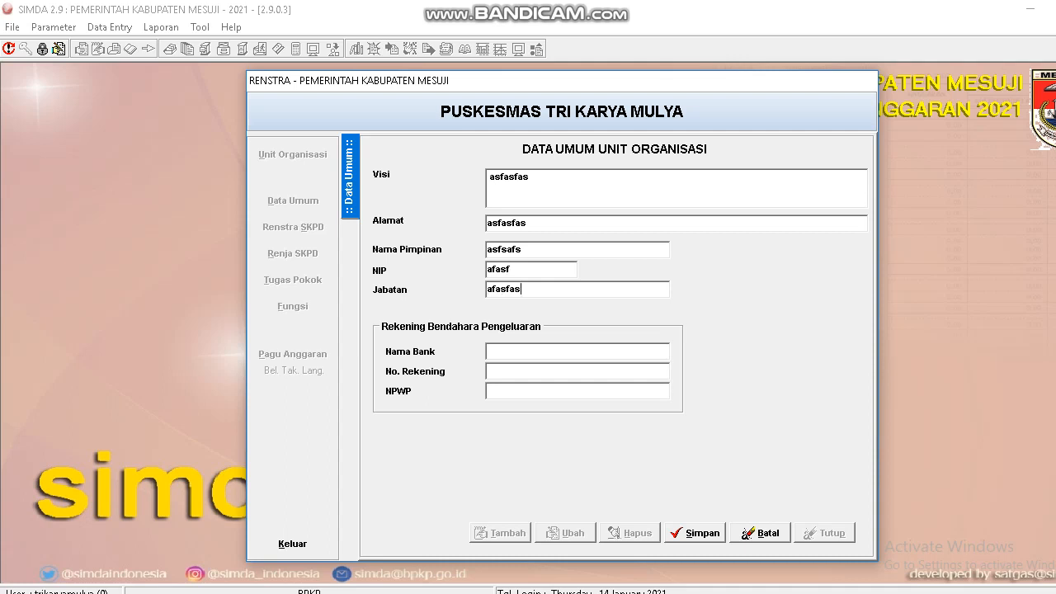
- Complete the treasurer account data with "sfasf" as Nama Bank, the account number and the NPWP, and save the record
{"action": "key", "text": "Tab"}
{"action": "type", "text": "sfasf"}
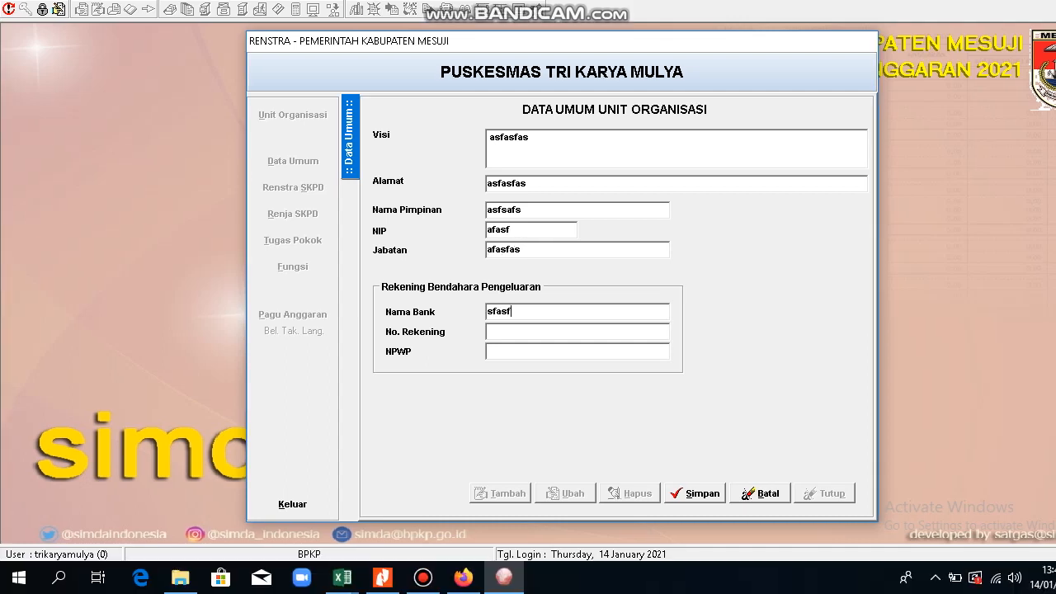
{"action": "key", "text": "Tab"}
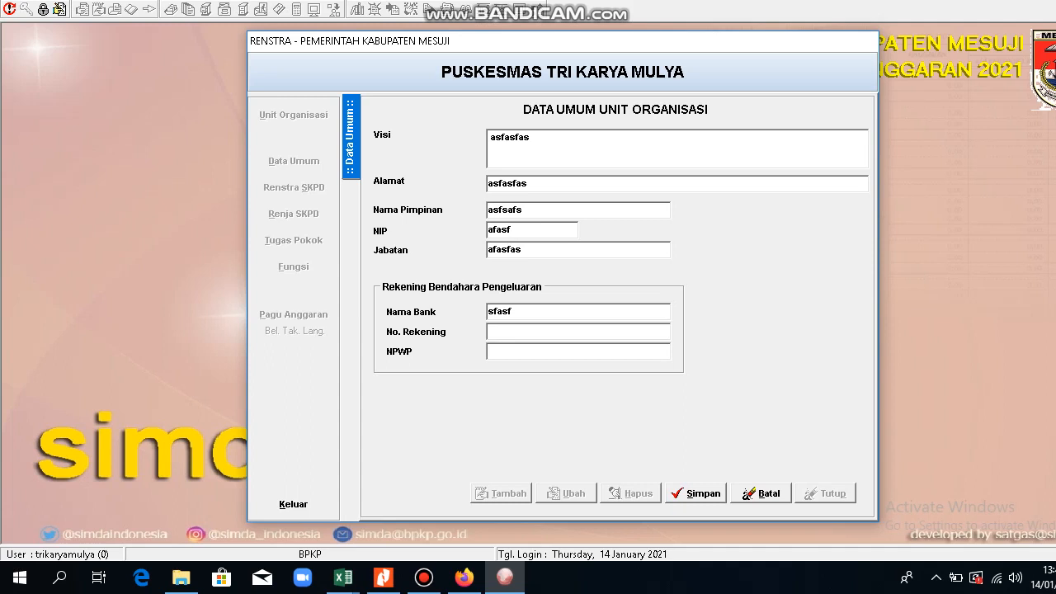
{"action": "type", "text": "vasf"}
{"action": "type", "text": "sfasfasf"}
{"action": "left_click", "coordinate": [626, 493]}
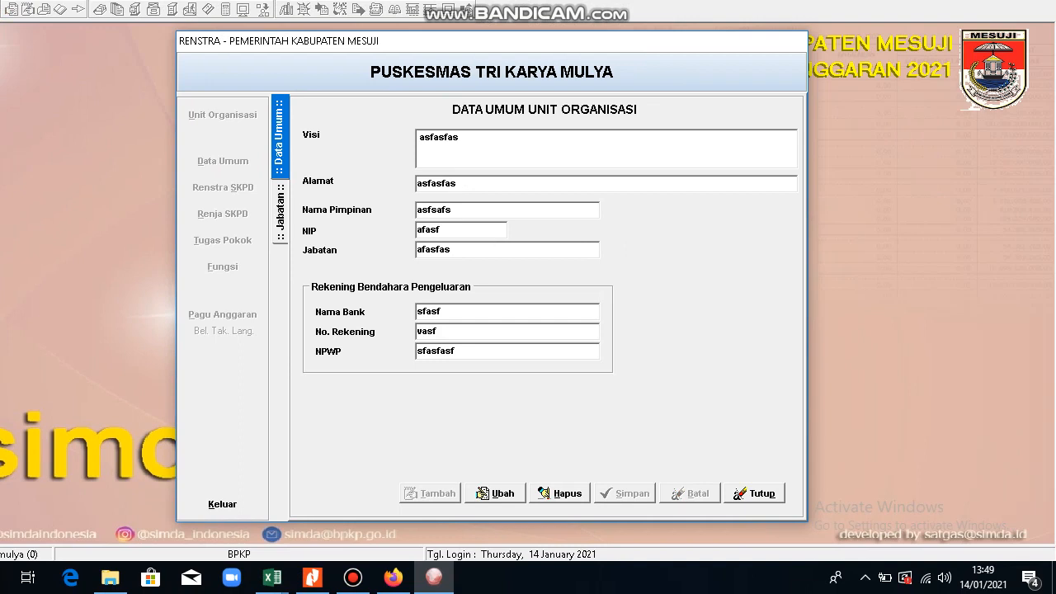
- Edit the saved Data Umum record, extend the treasurer's account number, and save the change
{"action": "left_click", "coordinate": [495, 493]}
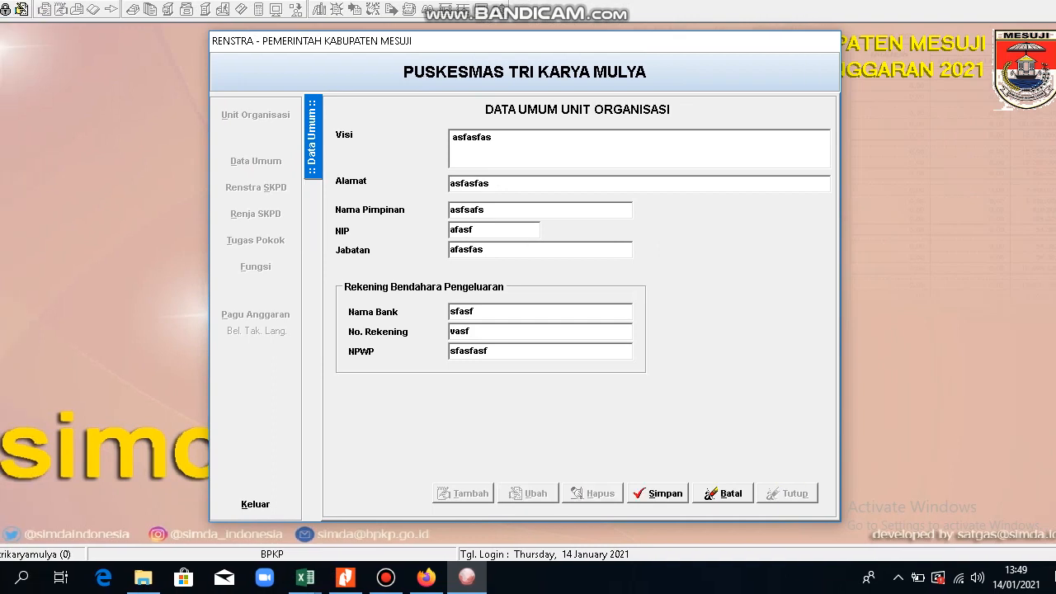
{"action": "type", "text": "asfasfasf"}
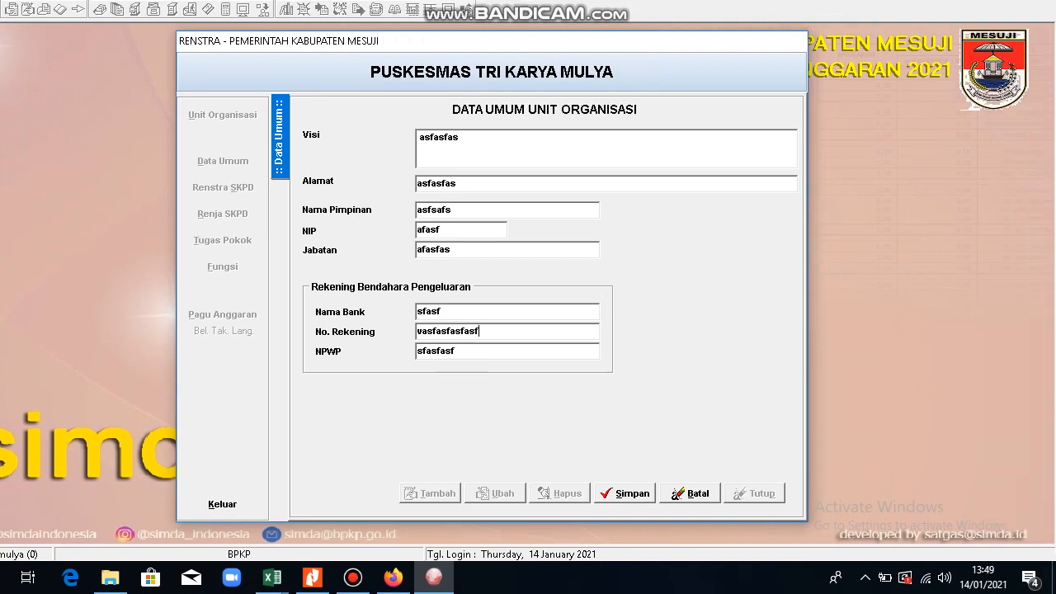
{"action": "left_click", "coordinate": [625, 493]}
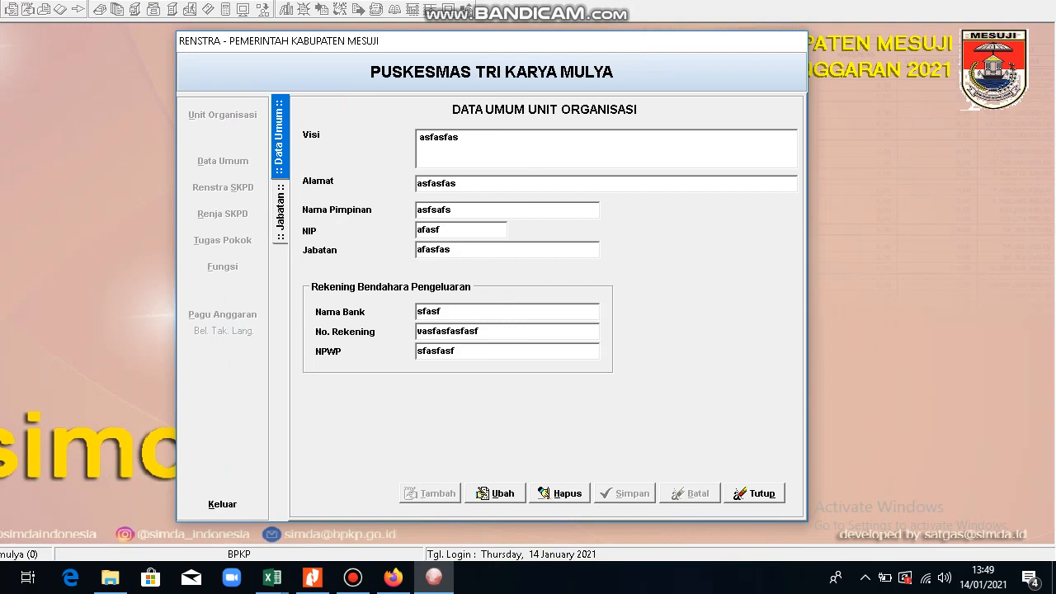
- Start a new record in the Jabatan data and try the Kode Jabatan options from KUASA PENGGUNA ANGGARAN on, ending with BENDAHARA BARANG
{"action": "left_click", "coordinate": [281, 212]}
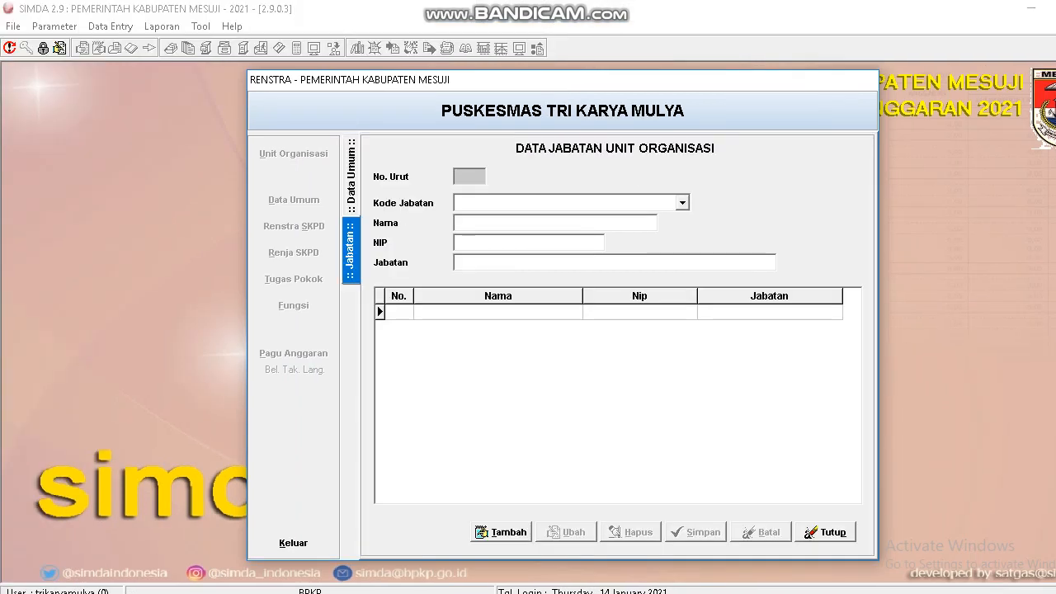
{"action": "left_click", "coordinate": [502, 532]}
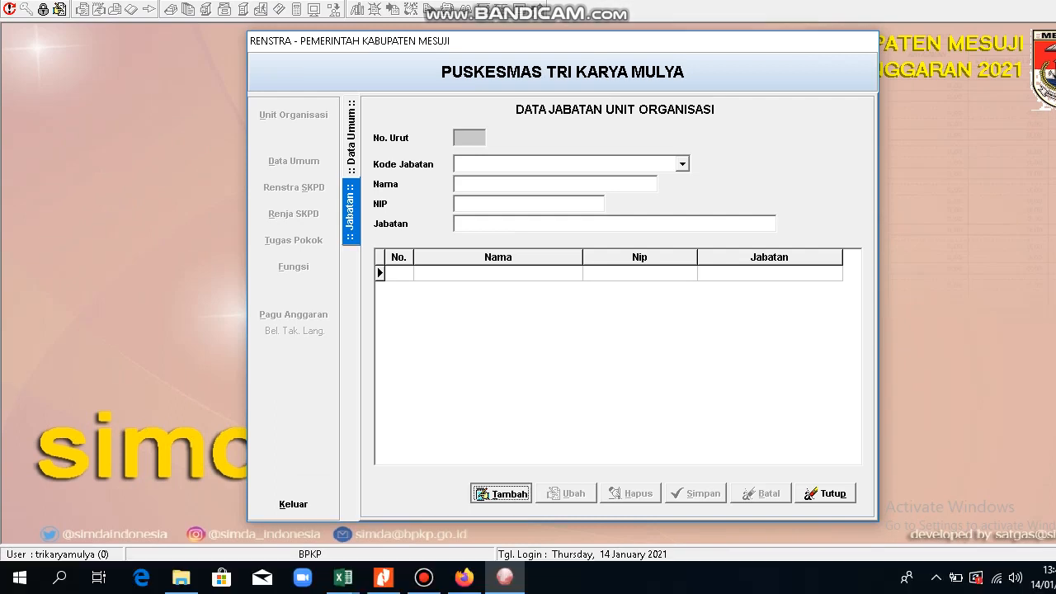
{"action": "left_click", "coordinate": [683, 164]}
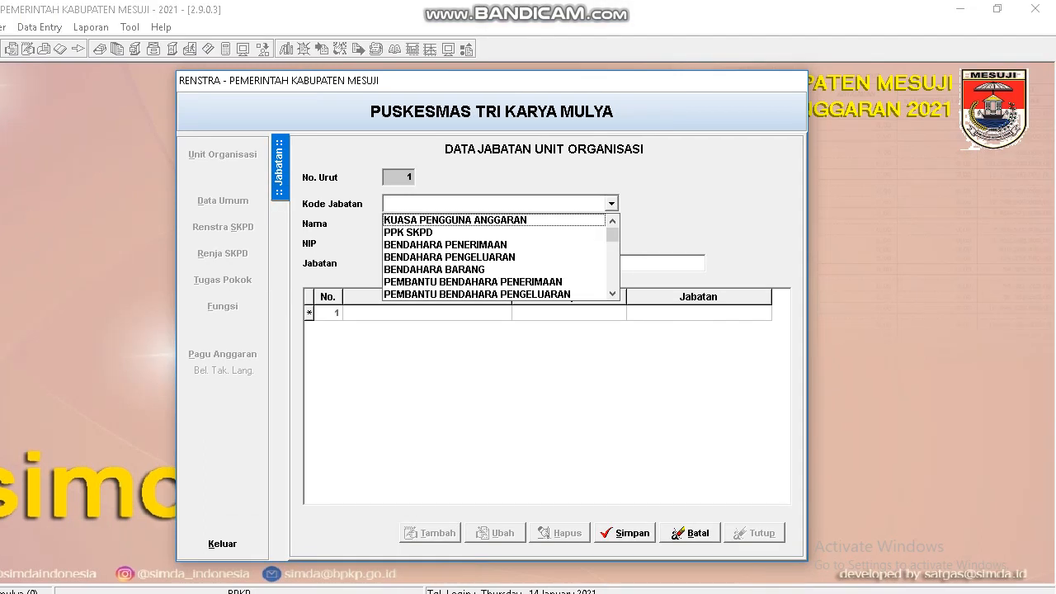
{"action": "left_click", "coordinate": [487, 220]}
{"action": "left_click", "coordinate": [611, 204]}
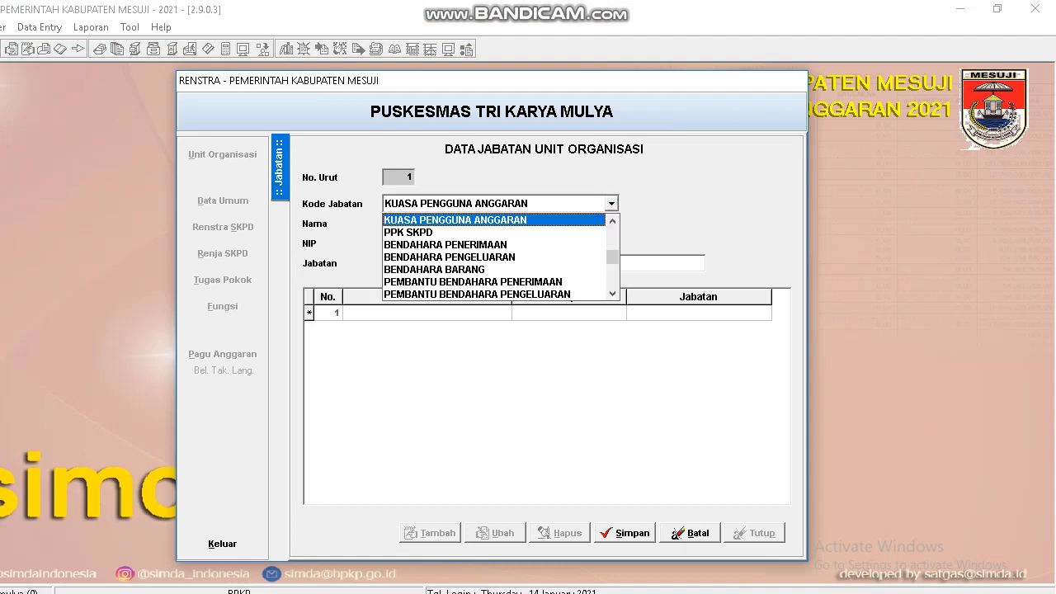
{"action": "left_click", "coordinate": [409, 233]}
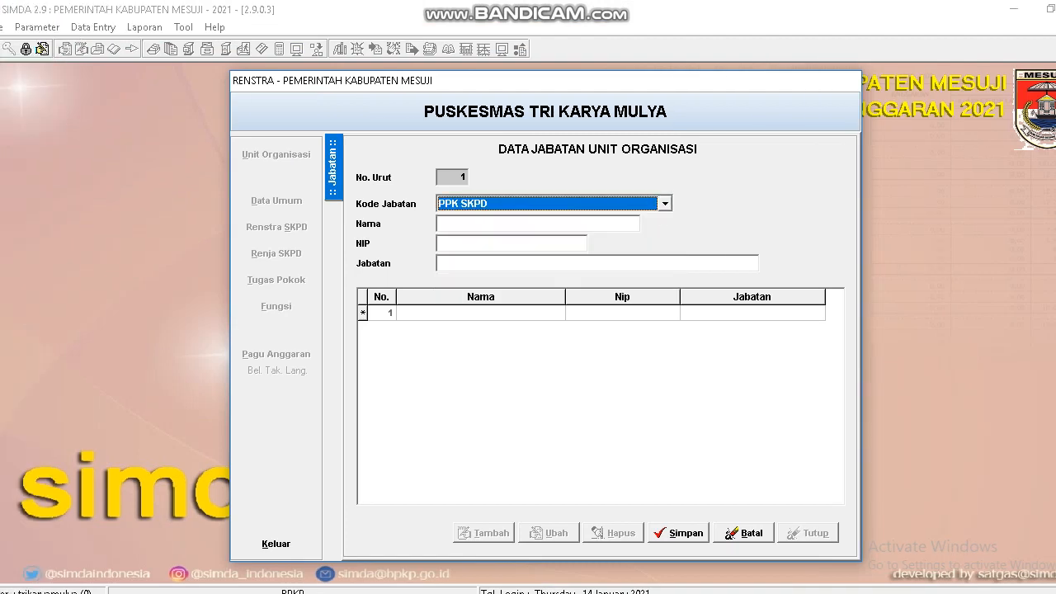
{"action": "left_click", "coordinate": [665, 204]}
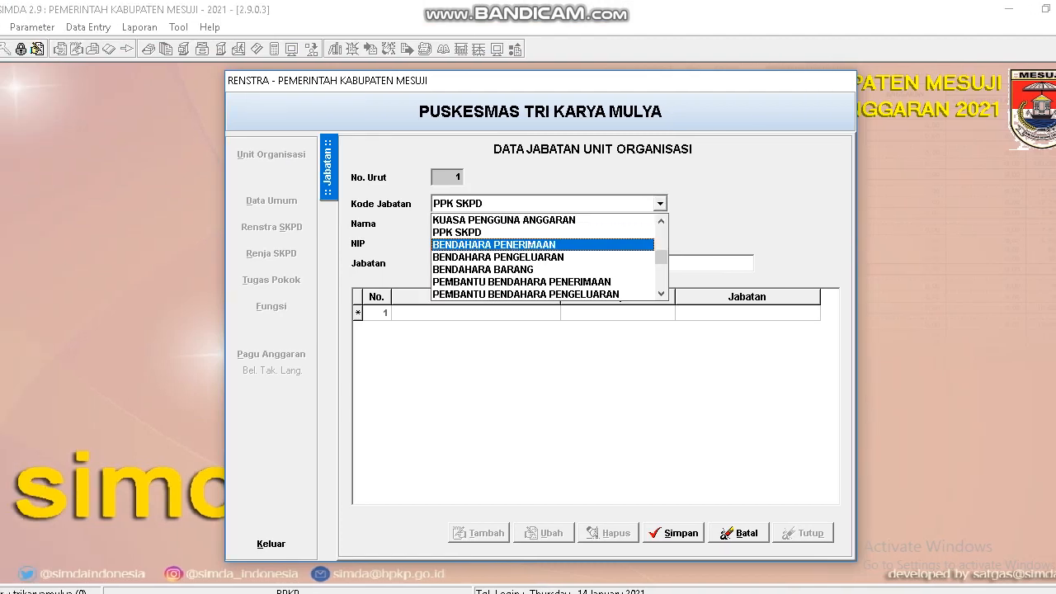
{"action": "left_click", "coordinate": [445, 245]}
{"action": "left_click", "coordinate": [660, 204]}
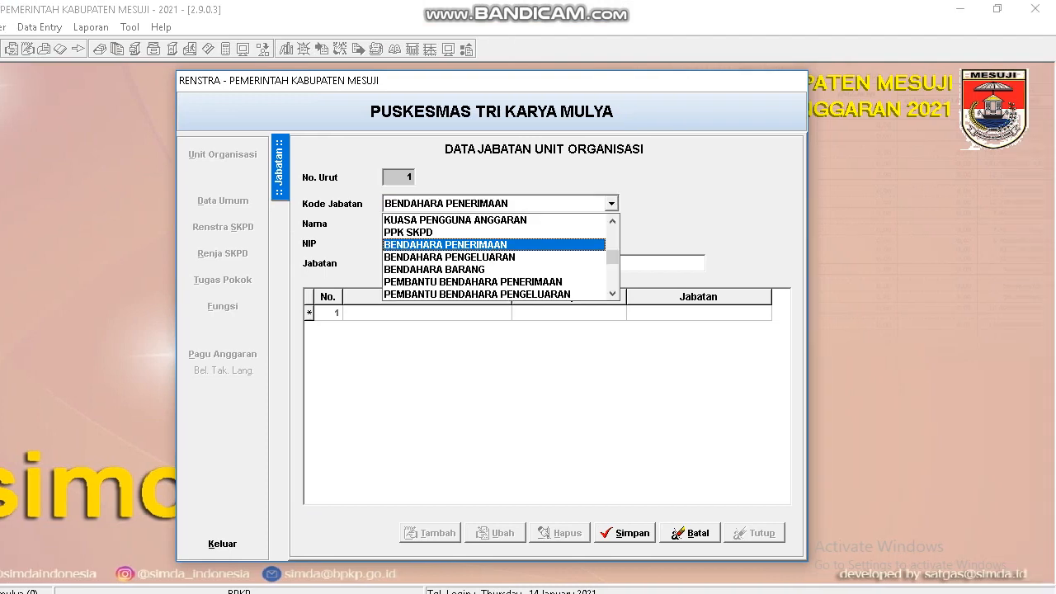
{"action": "left_click", "coordinate": [450, 257]}
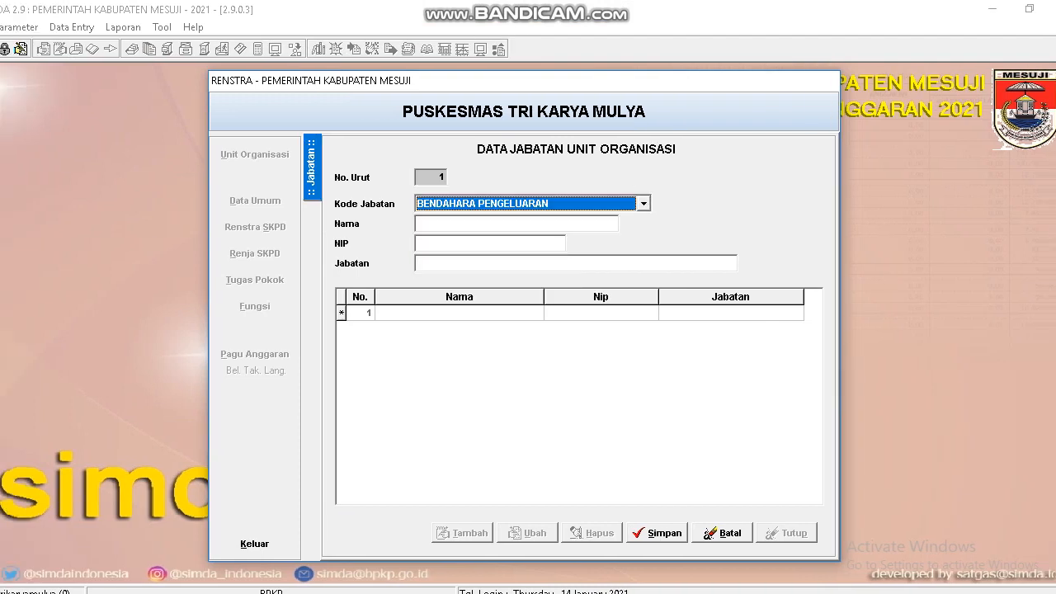
{"action": "left_click", "coordinate": [644, 204]}
{"action": "left_click", "coordinate": [450, 270]}
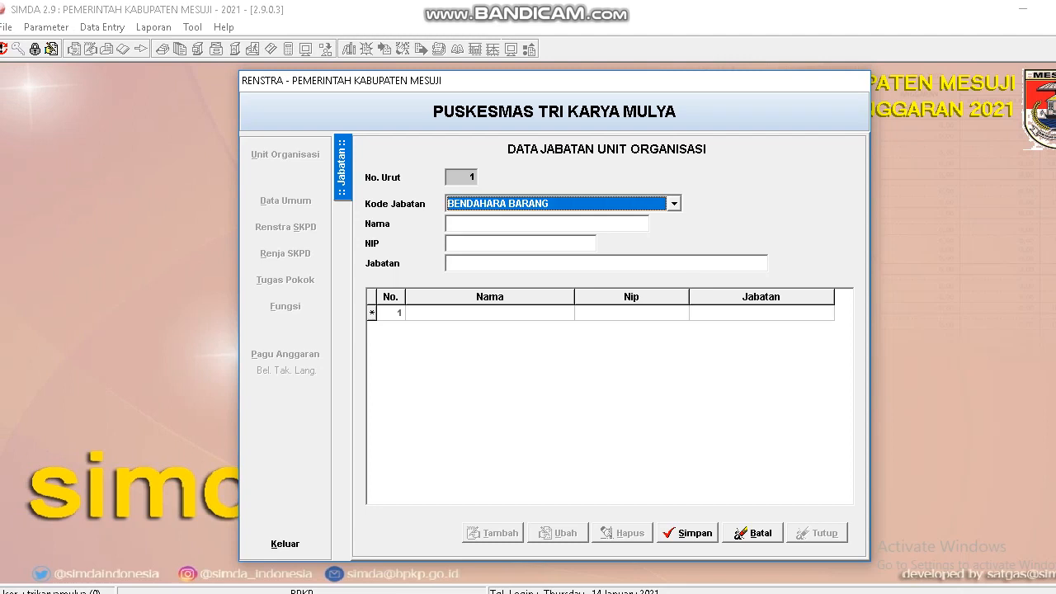
- Fill in the officer's name and NIP, enter "dsgsdgsd" as the Jabatan, and save the BENDAHARA BARANG record
{"action": "left_click", "coordinate": [478, 223]}
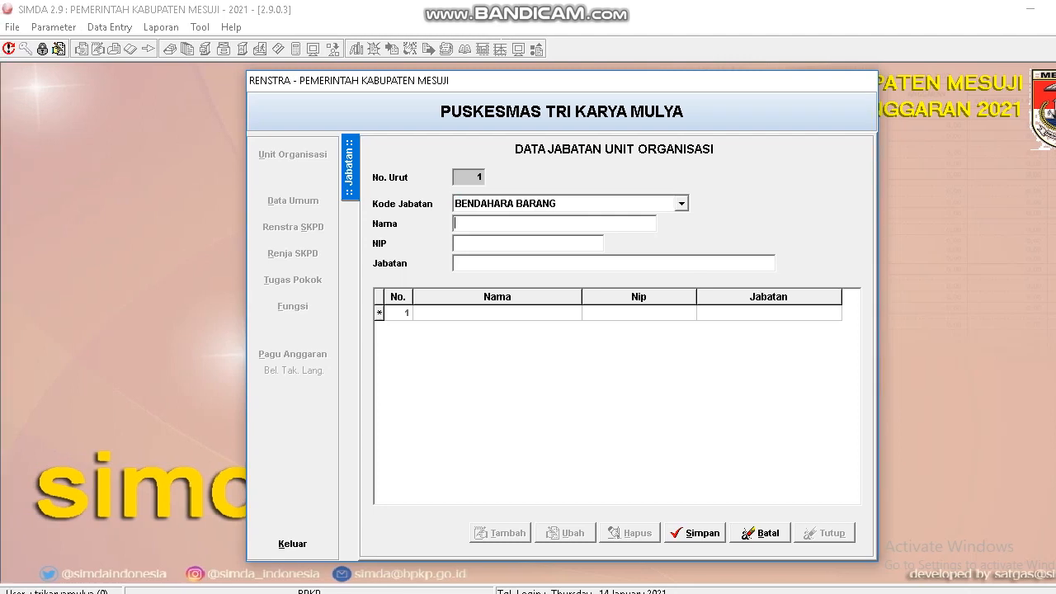
{"action": "type", "text": "gsghsdg"}
{"action": "key", "text": "Tab"}
{"action": "type", "text": "dsgsdg"}
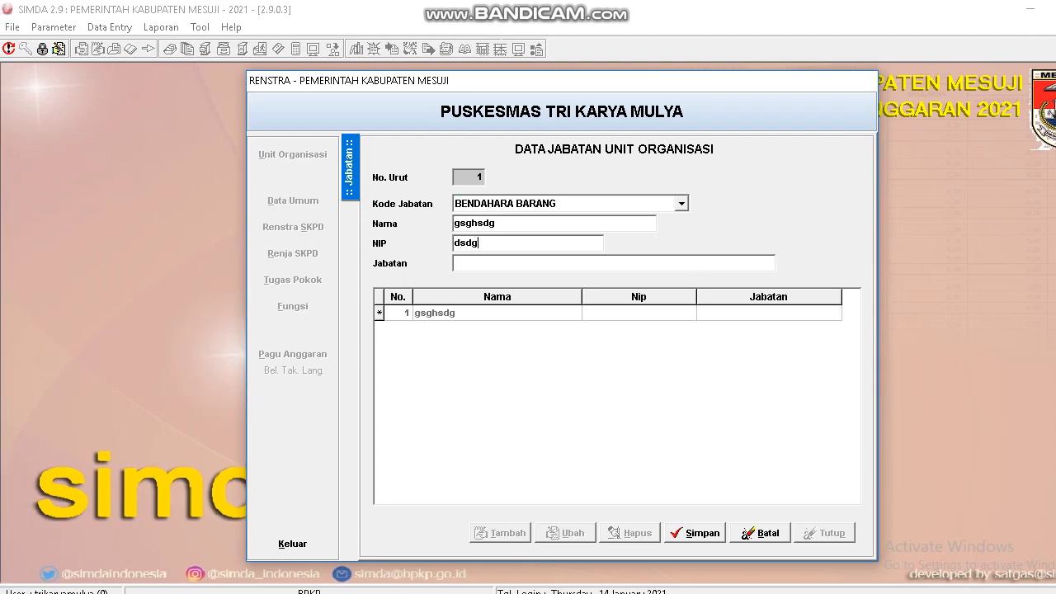
{"action": "type", "text": "sd"}
{"action": "key", "text": "Tab"}
{"action": "type", "text": "dsgsdgsd"}
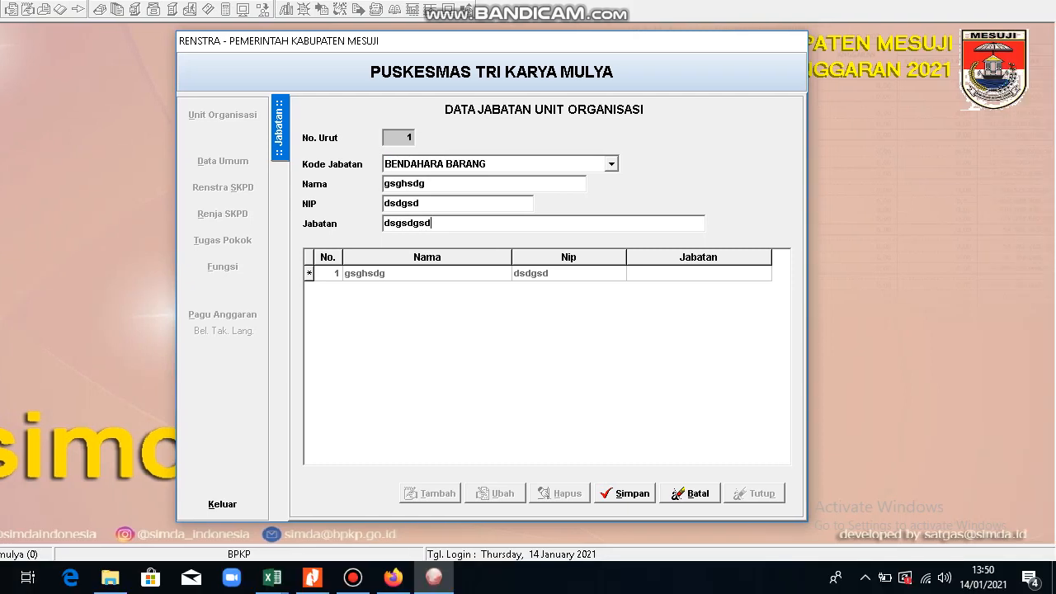
{"action": "key", "text": "alt+s"}
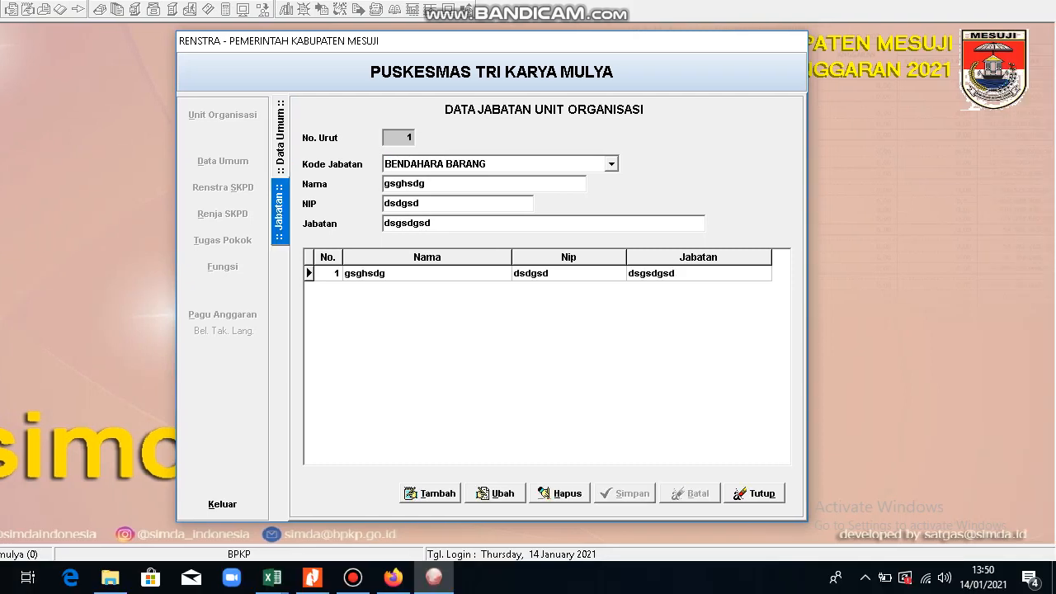
- Add a KUASA PENGGUNA ANGGARAN record with the officer's name and NIP and "asfasfs" as the Jabatan, and save it
{"action": "key", "text": "alt+t"}
{"action": "left_click", "coordinate": [682, 164]}
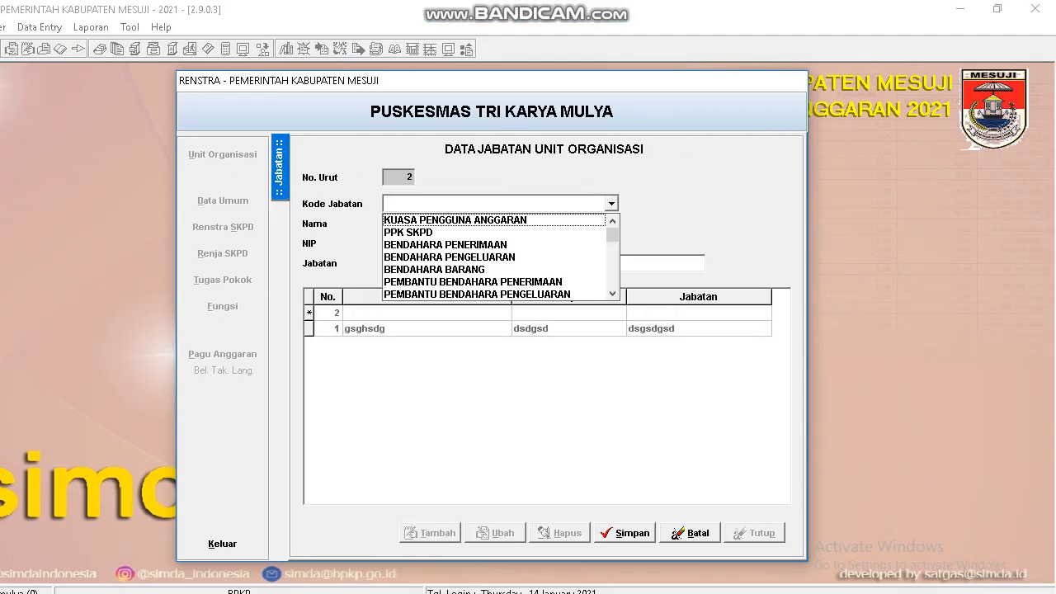
{"action": "left_click", "coordinate": [455, 220]}
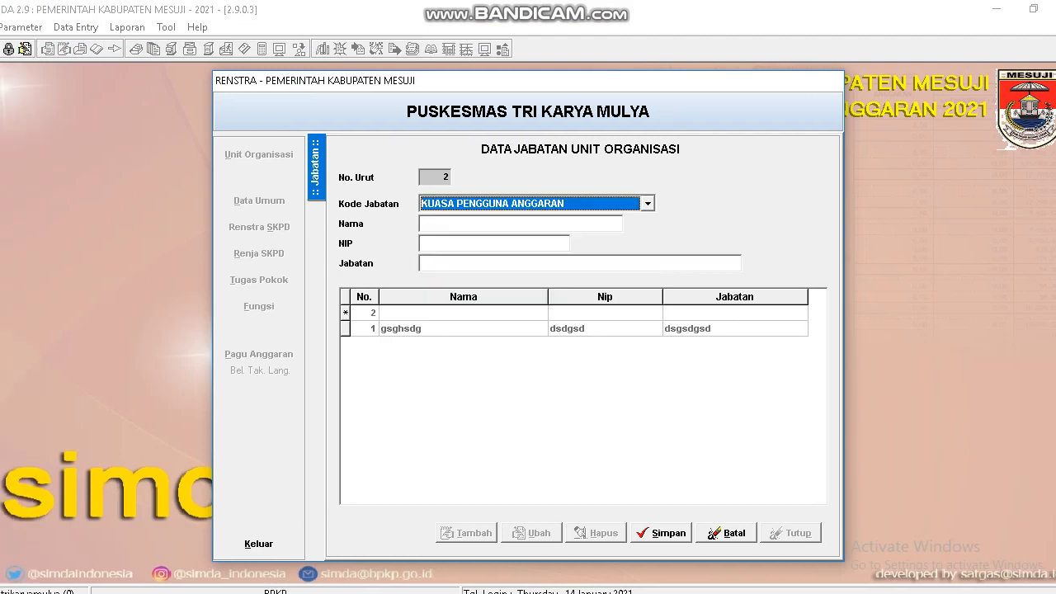
{"action": "key", "text": "Tab"}
{"action": "type", "text": "afdsfaf"}
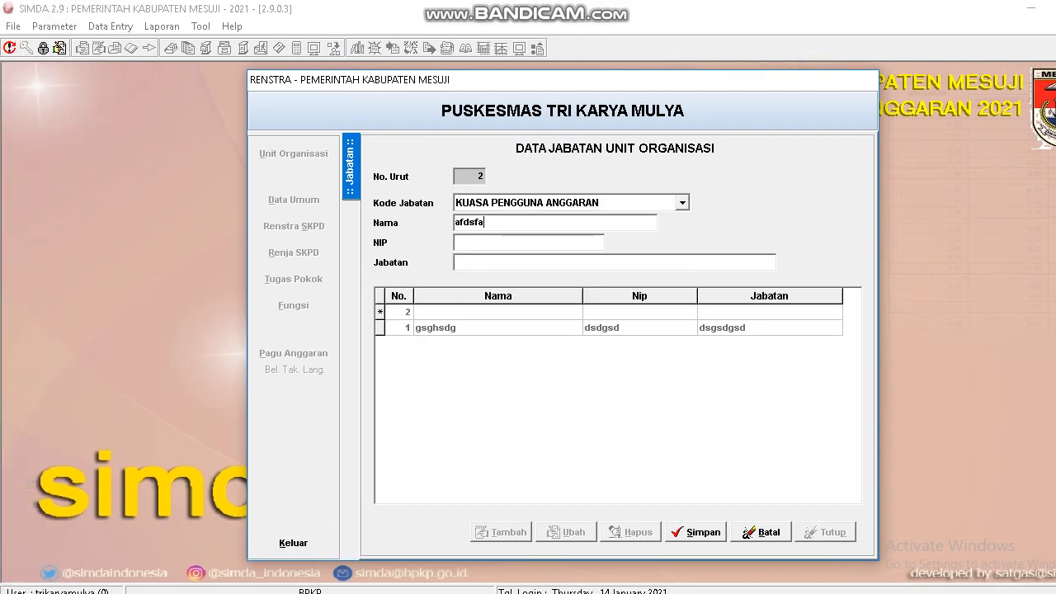
{"action": "key", "text": "Tab"}
{"action": "type", "text": "afasfas"}
{"action": "key", "text": "Tab"}
{"action": "type", "text": "asfasfs"}
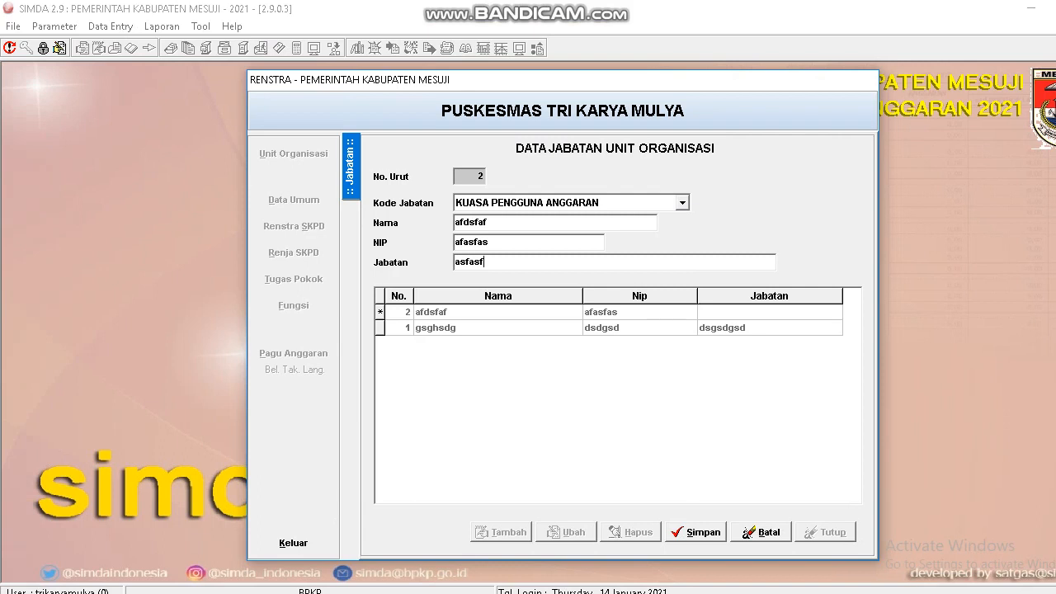
{"action": "key", "text": "alt+s"}
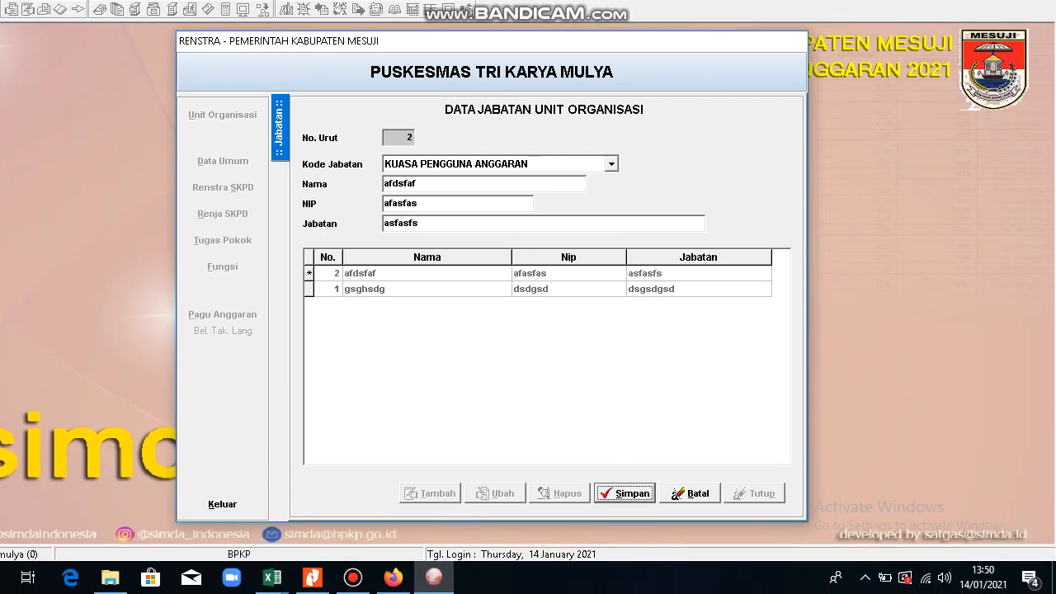
- Delete the BENDAHARA BARANG record from the Jabatan list
{"action": "left_click", "coordinate": [462, 288]}
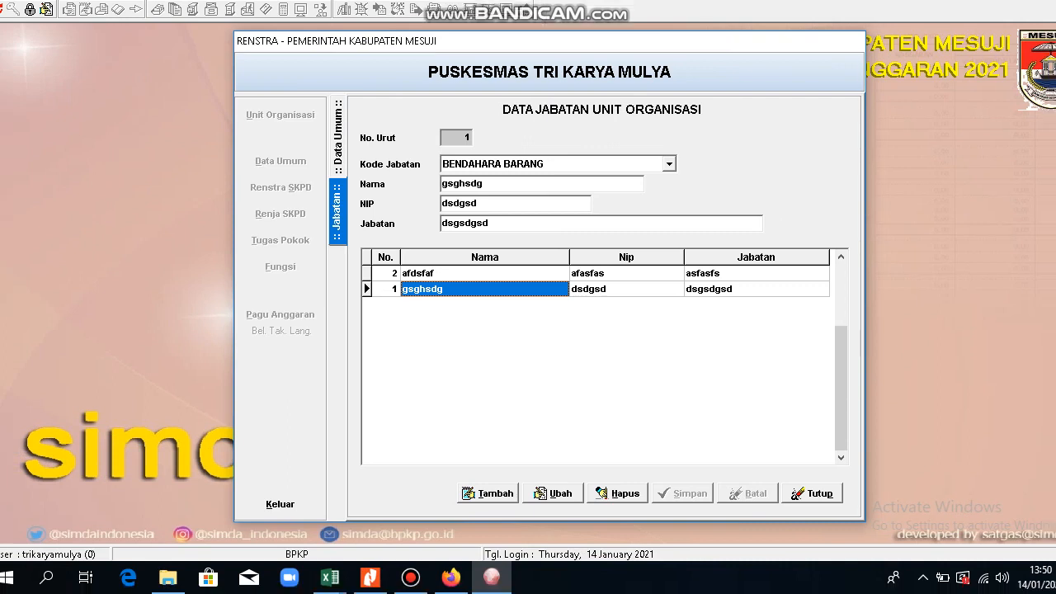
{"action": "key", "text": "alt+h"}
{"action": "key", "text": "Return"}
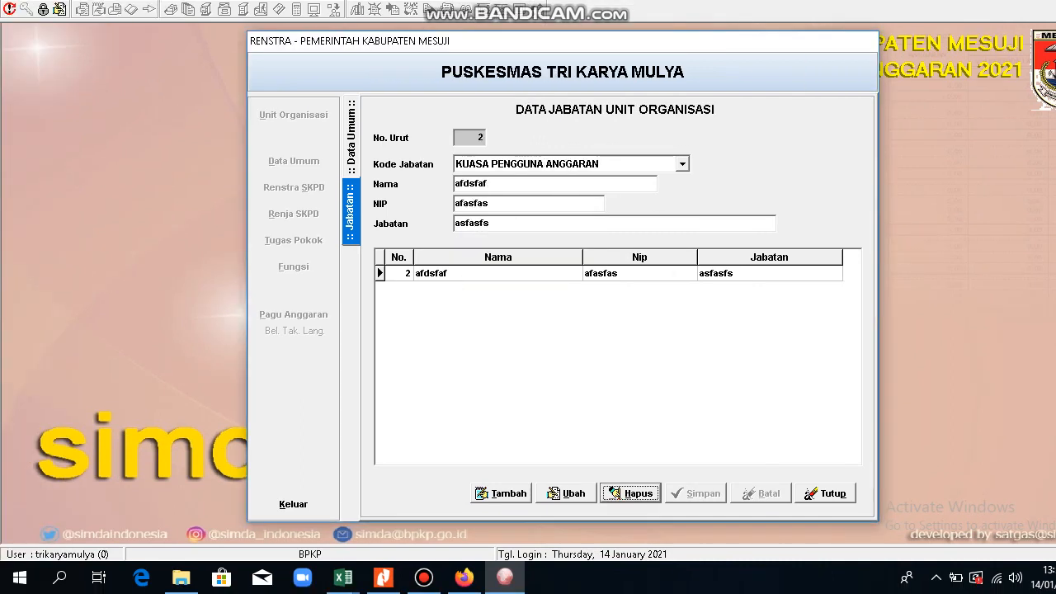
- Open the KUASA PENGGUNA ANGGARAN record for editing, save it, and close the Jabatan data form
{"action": "left_click", "coordinate": [462, 273]}
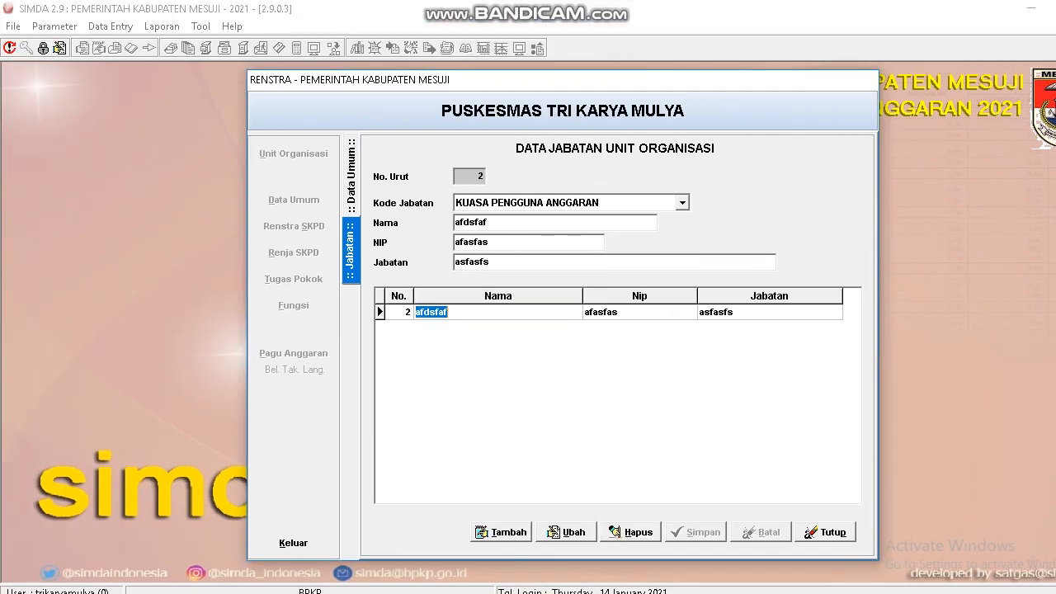
{"action": "key", "text": "alt+u"}
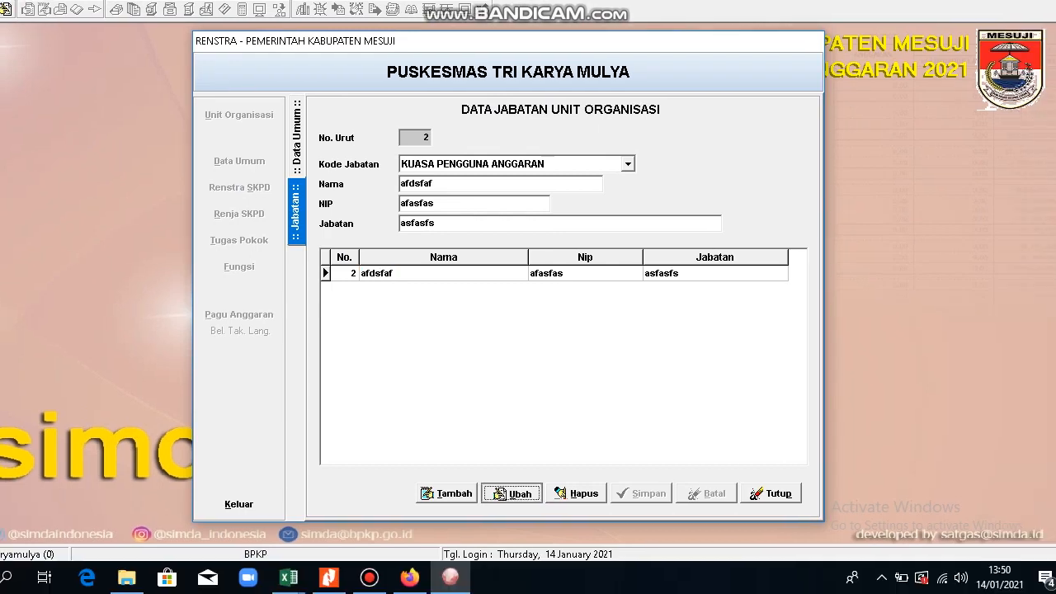
{"action": "key", "text": "alt+s"}
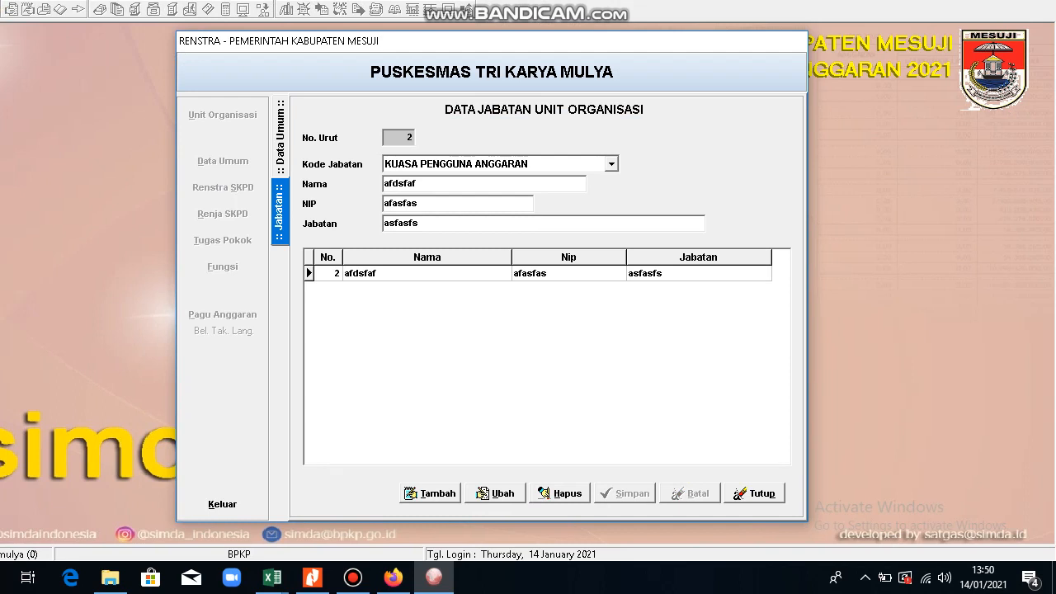
{"action": "left_click", "coordinate": [754, 493]}
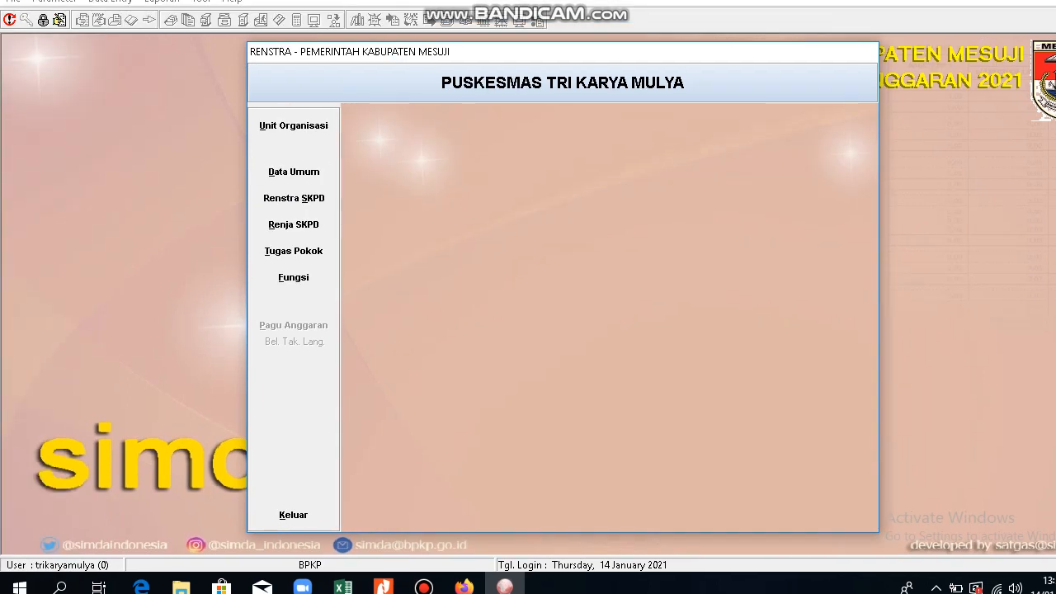
- Open the unit's Renstra SKPD data, add a Misi with the text "asfasfasfsa", and save it
{"action": "left_click", "coordinate": [293, 198]}
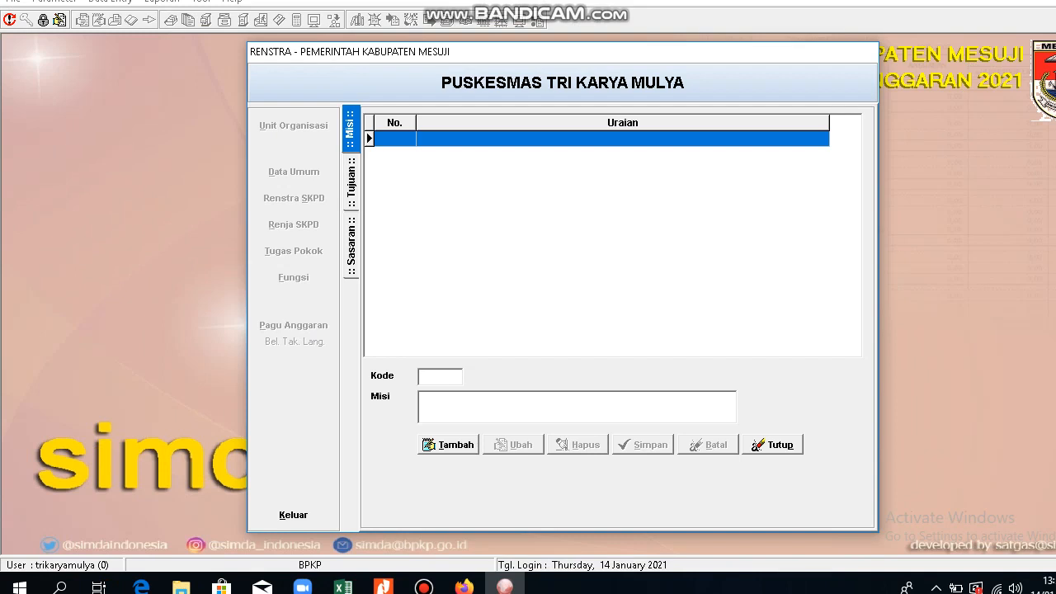
{"action": "left_click", "coordinate": [448, 444]}
{"action": "type", "text": "asfasfas"}
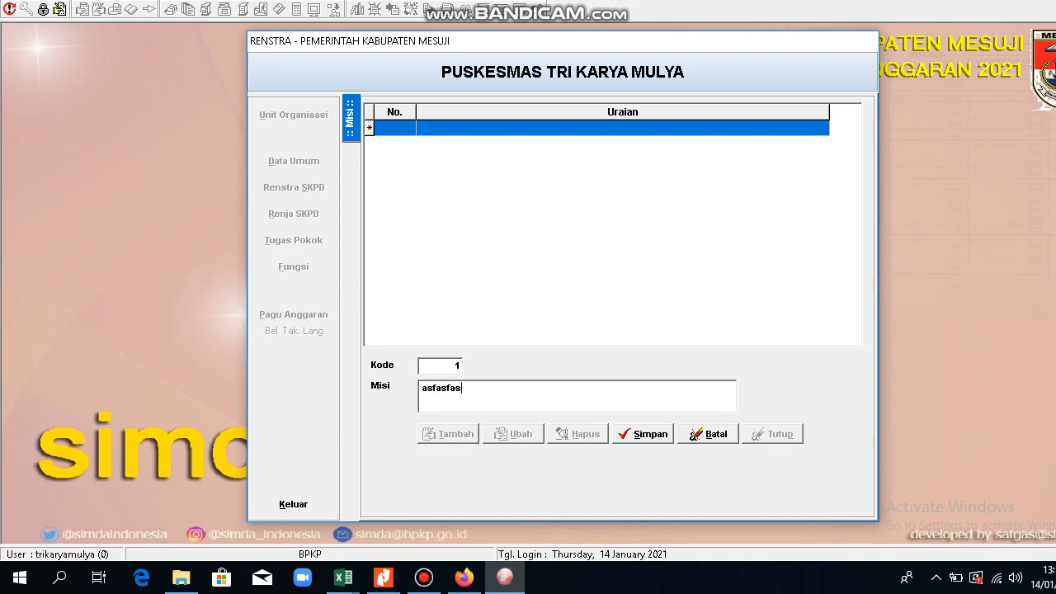
{"action": "type", "text": "fsa"}
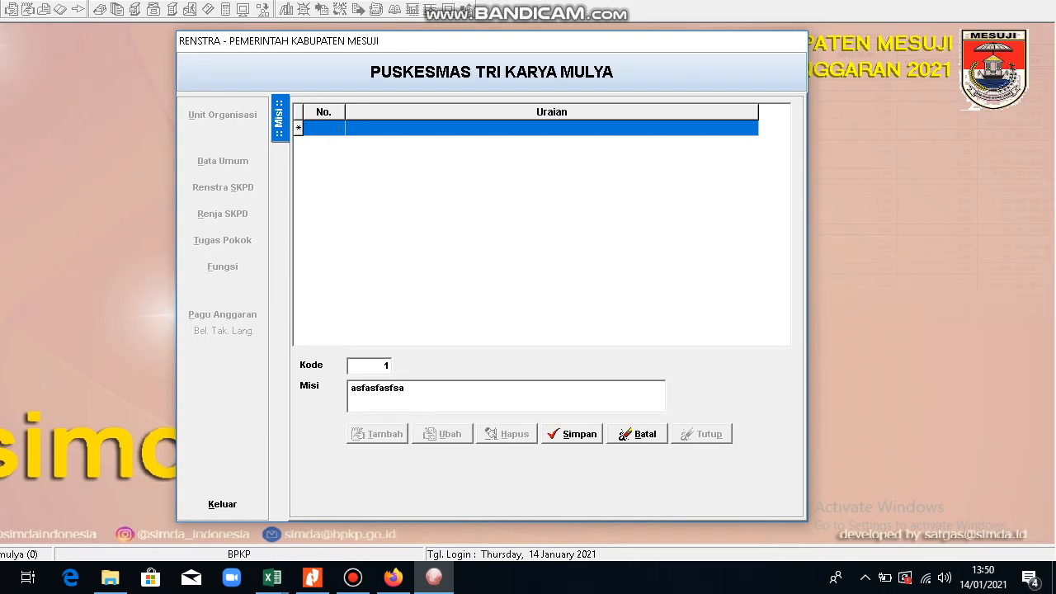
{"action": "left_click", "coordinate": [572, 434]}
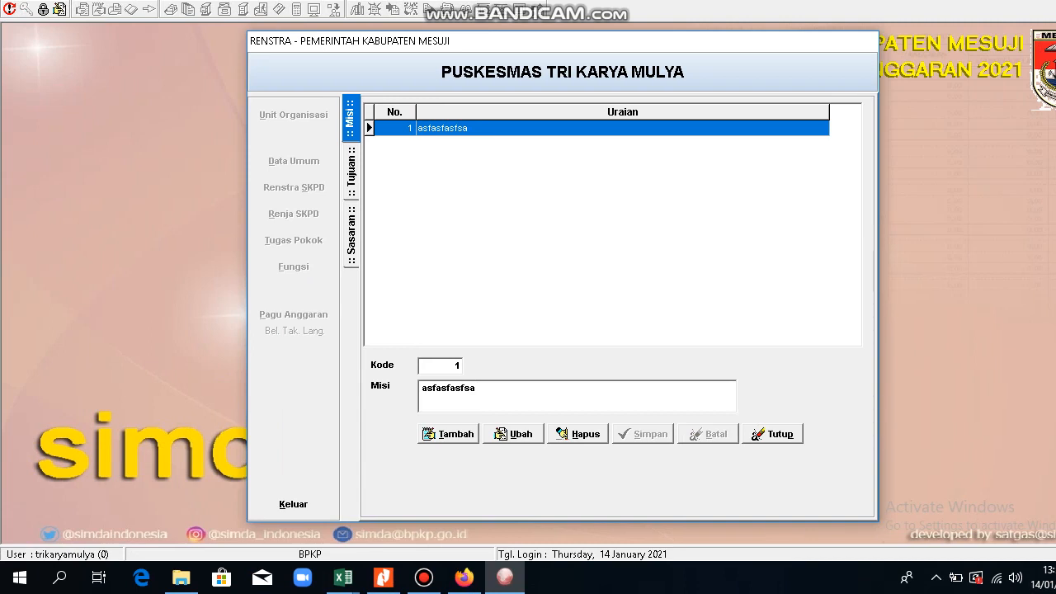
- Add a second Misi with the text "fasfasfas" and save it
{"action": "left_click", "coordinate": [448, 434]}
{"action": "type", "text": "fasfasfas"}
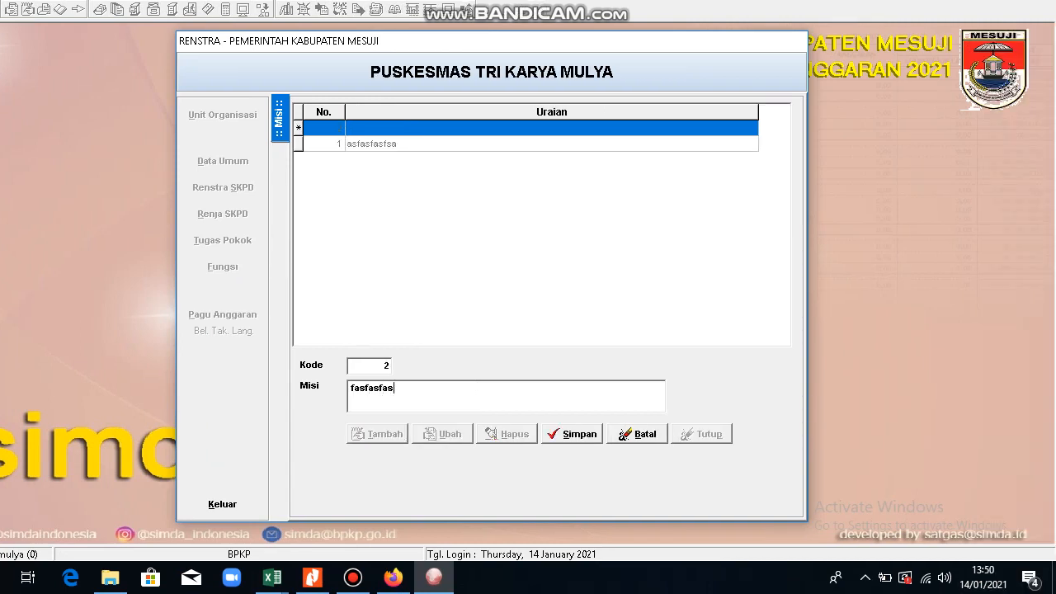
{"action": "left_click", "coordinate": [573, 434]}
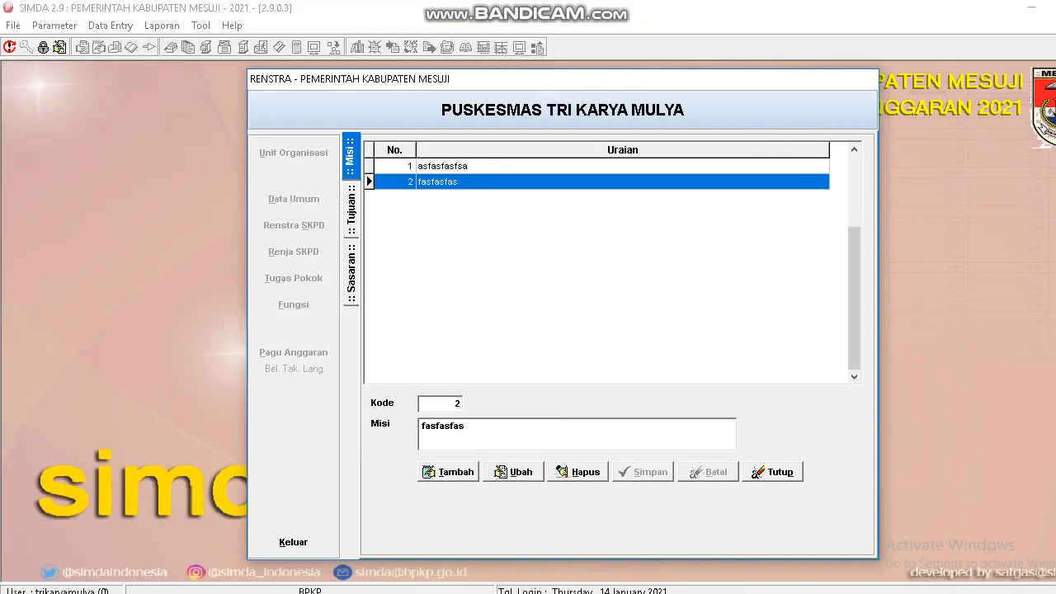
- Add and save three Tujuan records for the second Misi with the texts "asfasfsaf", "asfasfasf" and "sfasfasf"
{"action": "left_click", "coordinate": [351, 209]}
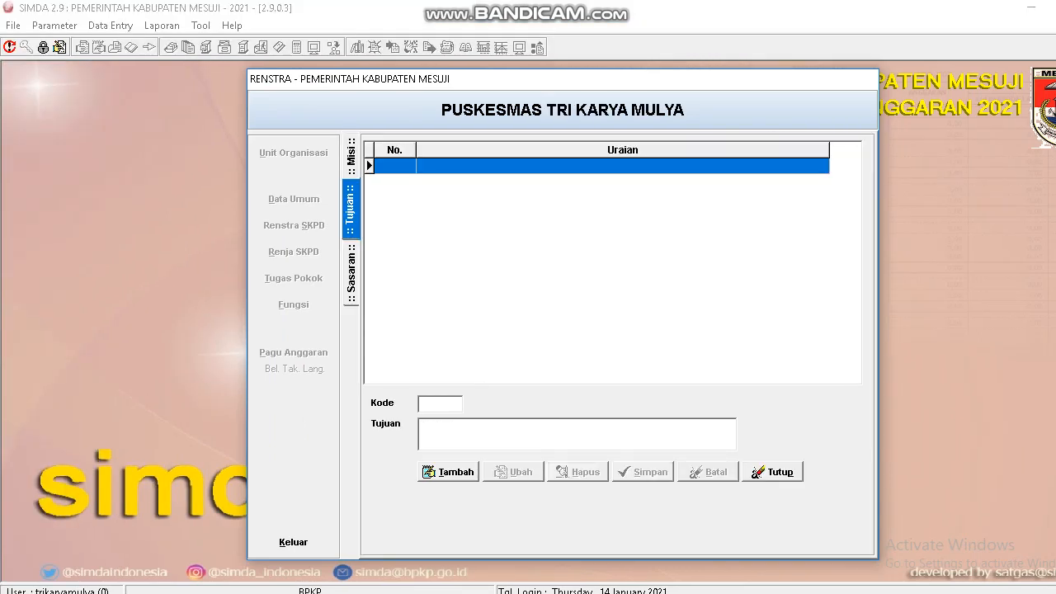
{"action": "left_click", "coordinate": [448, 472]}
{"action": "type", "text": "asfasfsaf"}
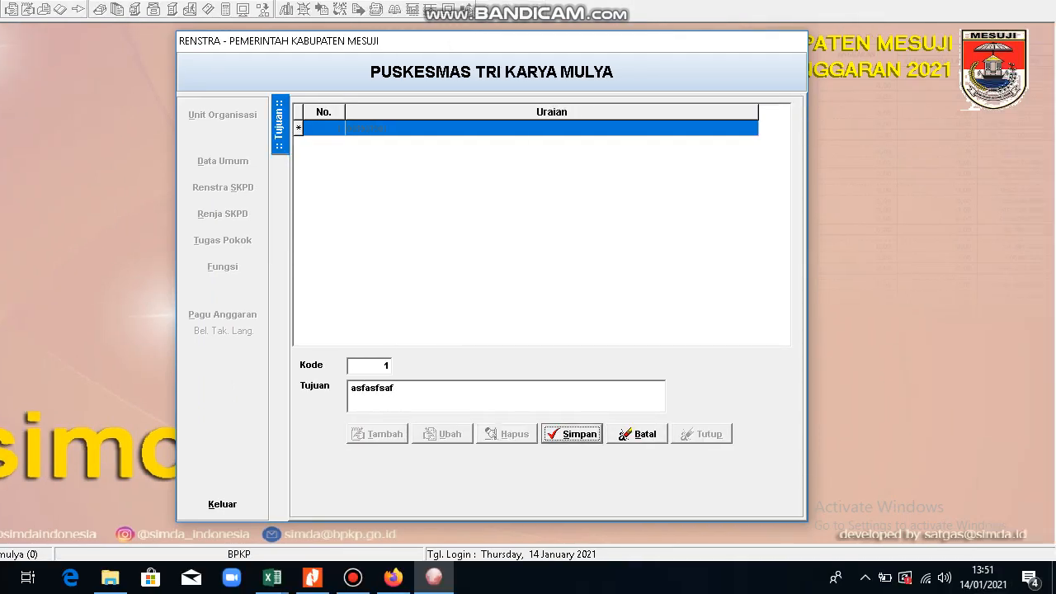
{"action": "key", "text": "Return"}
{"action": "left_click", "coordinate": [377, 434]}
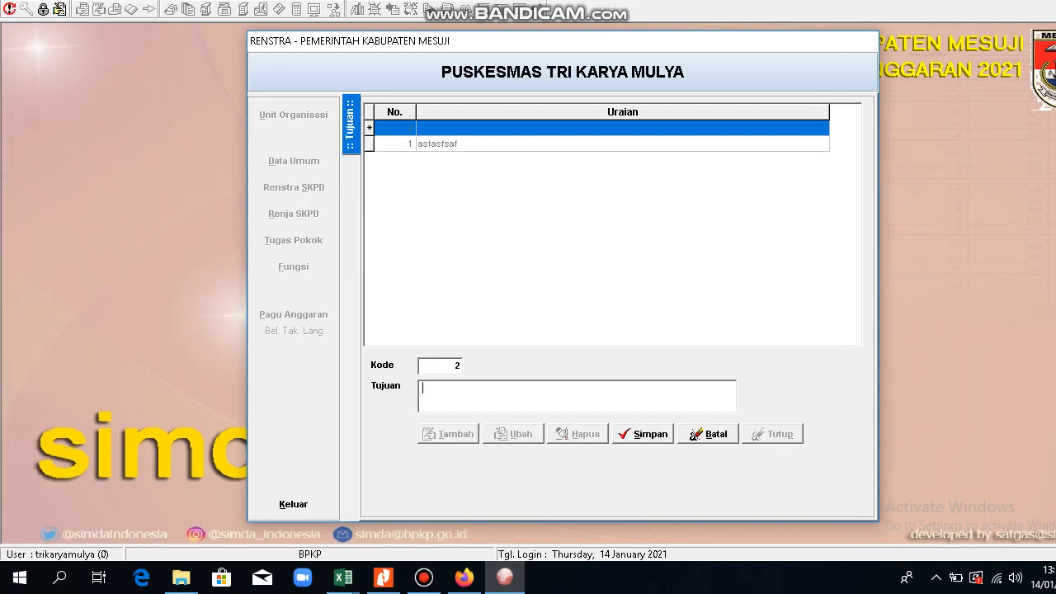
{"action": "type", "text": "asfasfasf"}
{"action": "left_click", "coordinate": [572, 434]}
{"action": "left_click", "coordinate": [448, 434]}
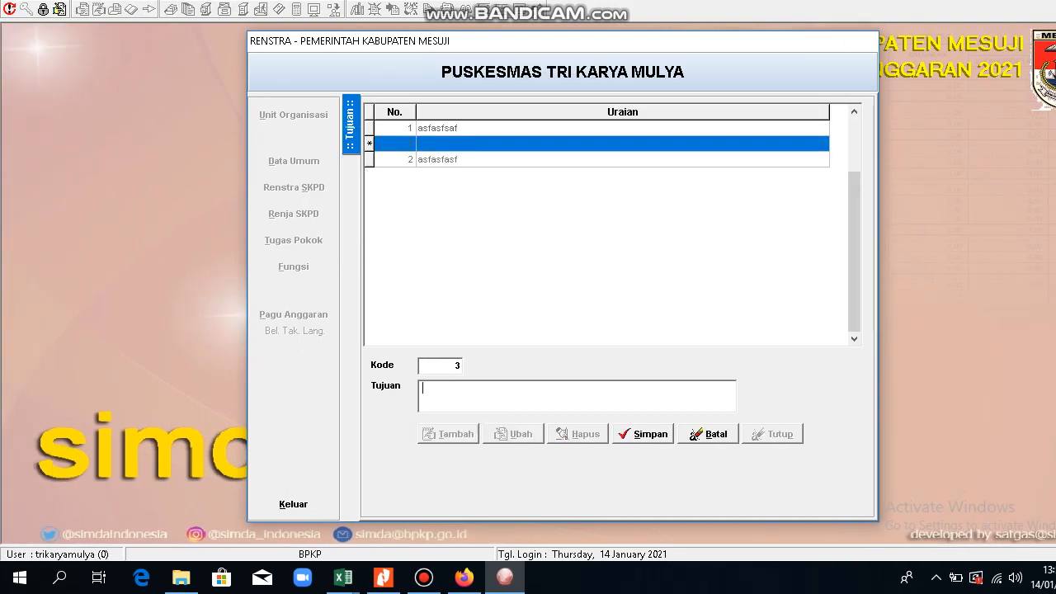
{"action": "type", "text": "sfasfasf"}
{"action": "left_click", "coordinate": [643, 434]}
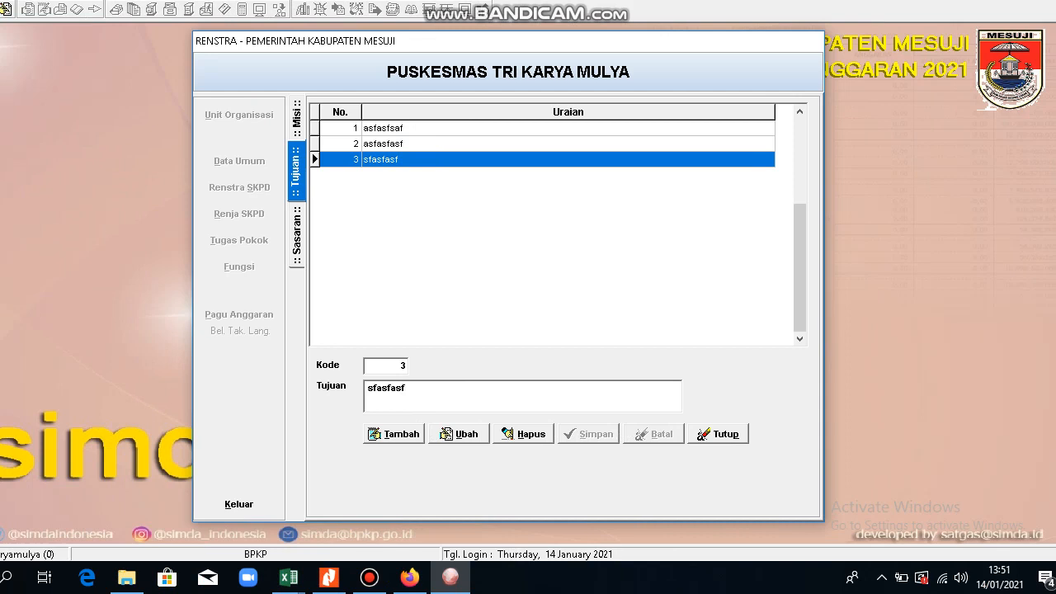
- Add and save two Sasaran records under the third Tujuan with the texts "asfsasfafs" and "asfasfas"
{"action": "left_click", "coordinate": [295, 235]}
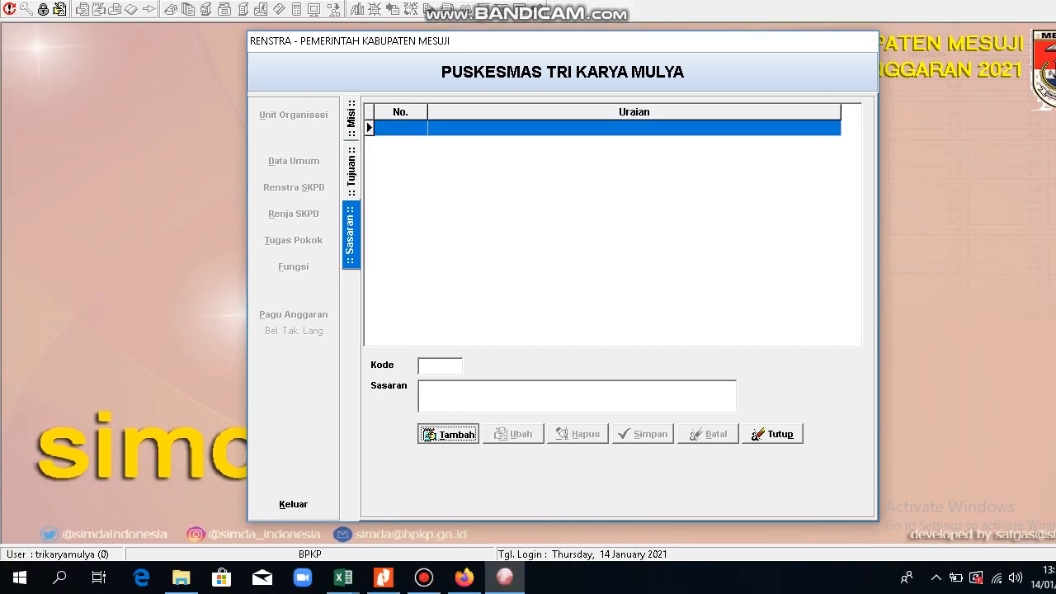
{"action": "left_click", "coordinate": [394, 434]}
{"action": "type", "text": "asfsasfafs"}
{"action": "left_click", "coordinate": [643, 434]}
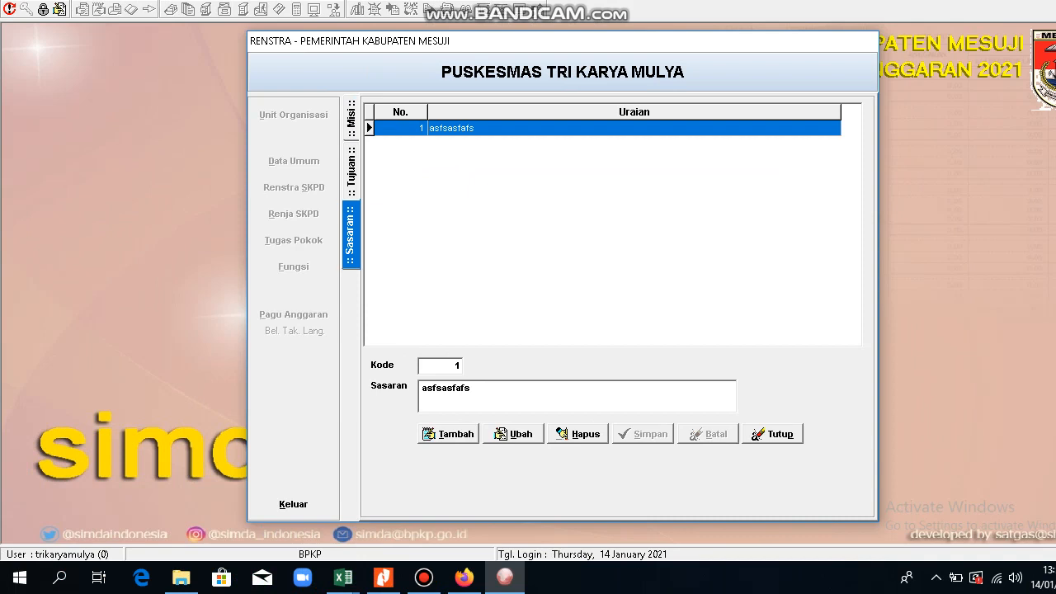
{"action": "left_click", "coordinate": [448, 434]}
{"action": "type", "text": "asfasfas"}
{"action": "left_click", "coordinate": [643, 434]}
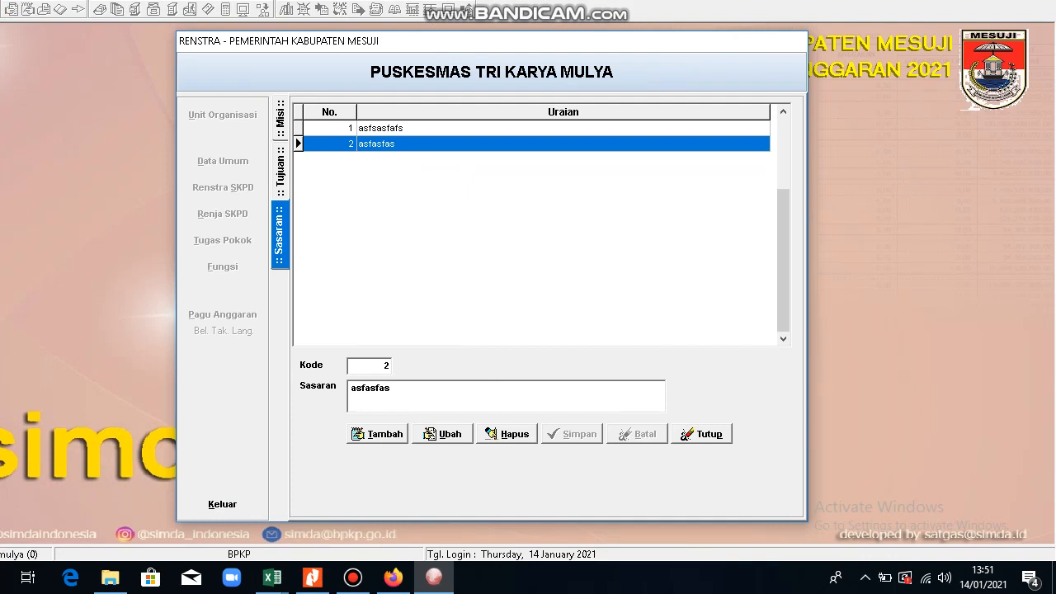
- Go back through Misi and Tujuan to an empty Sasaran list, and add and save the Sasaran records "fasfasfasfas" and "safasfasf"
{"action": "left_click", "coordinate": [280, 120]}
{"action": "left_click", "coordinate": [281, 170]}
{"action": "left_click", "coordinate": [279, 235]}
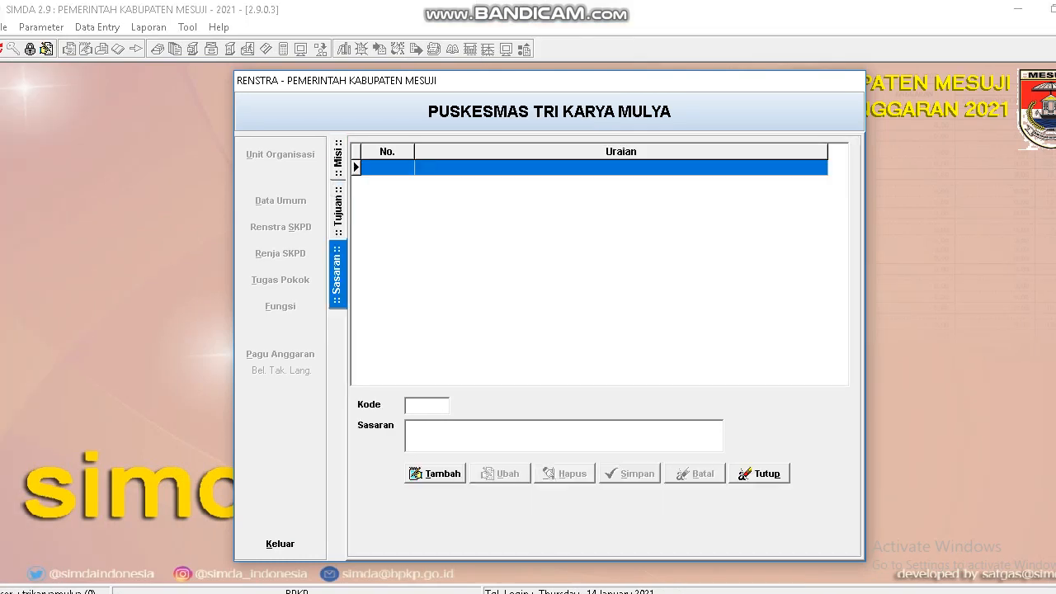
{"action": "left_click", "coordinate": [434, 474]}
{"action": "type", "text": "fasfasfasfas"}
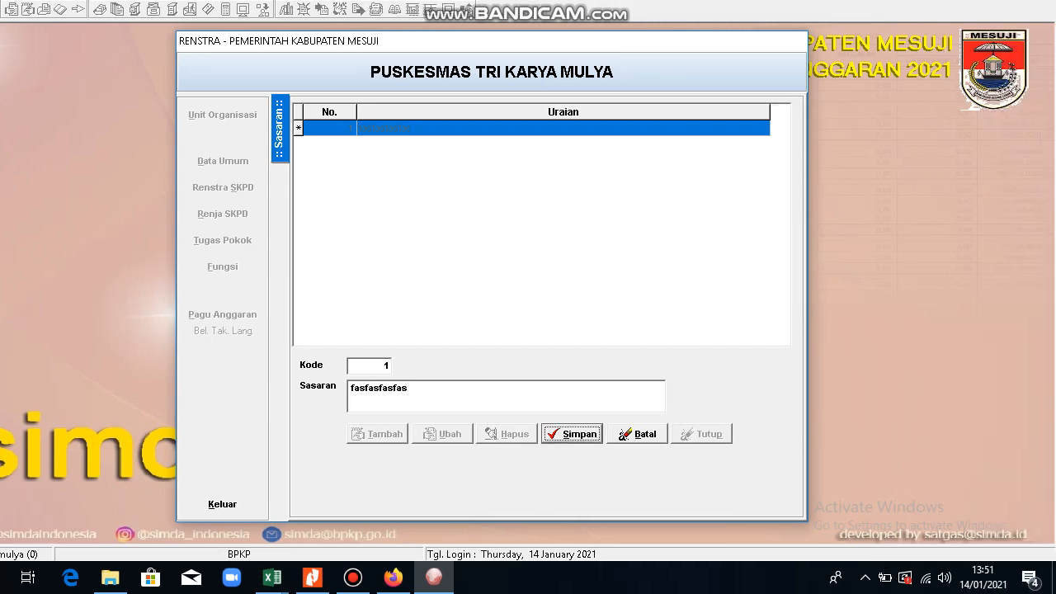
{"action": "left_click", "coordinate": [377, 434]}
{"action": "type", "text": "asfasfasf"}
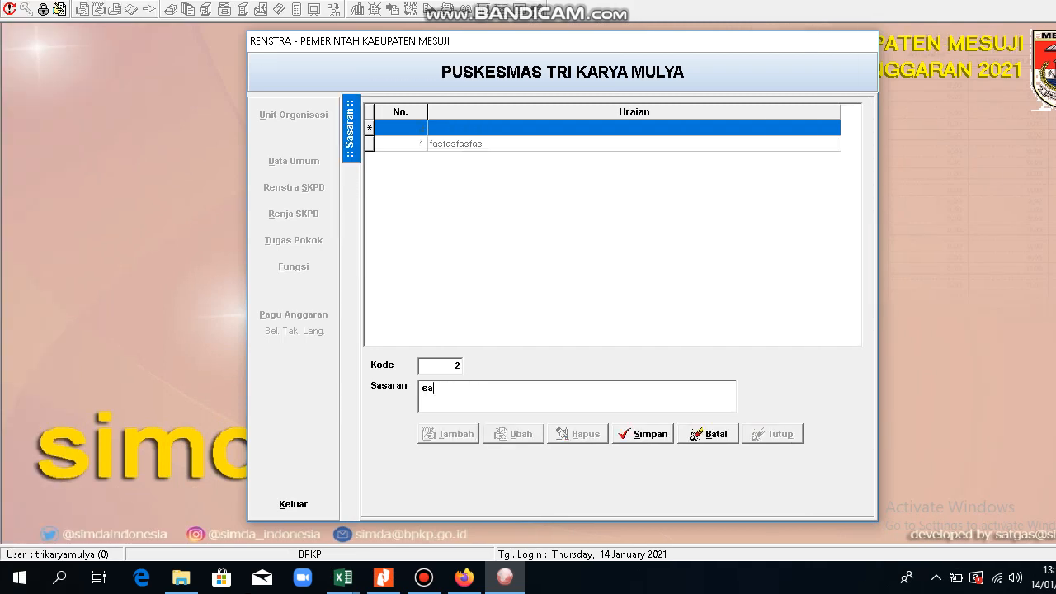
{"action": "left_click", "coordinate": [572, 434]}
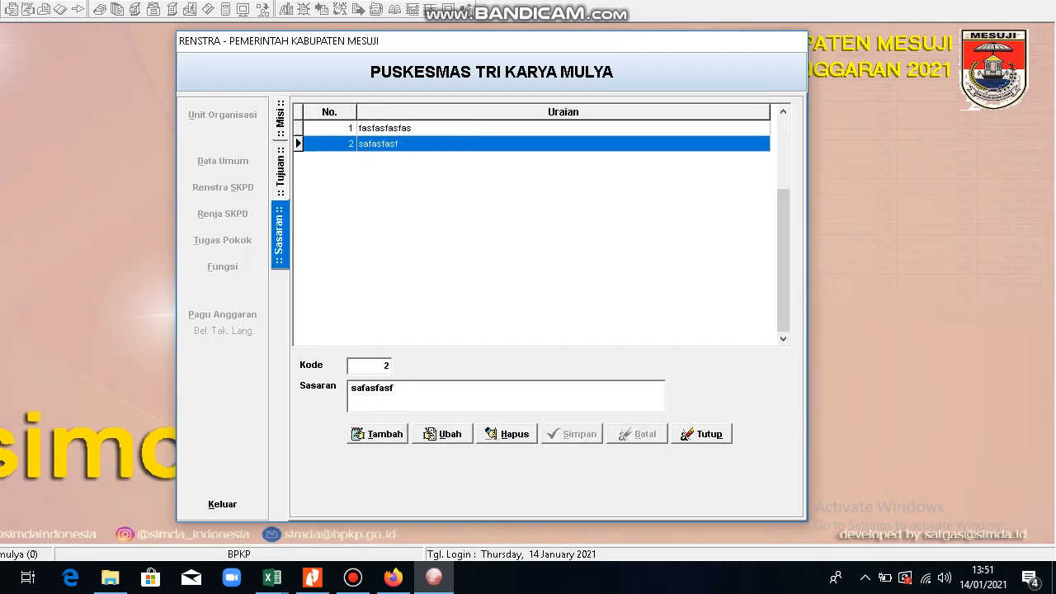
- Close the Renstra SKPD data, reopen it to review the Misi list, and close it again
{"action": "left_click", "coordinate": [701, 434]}
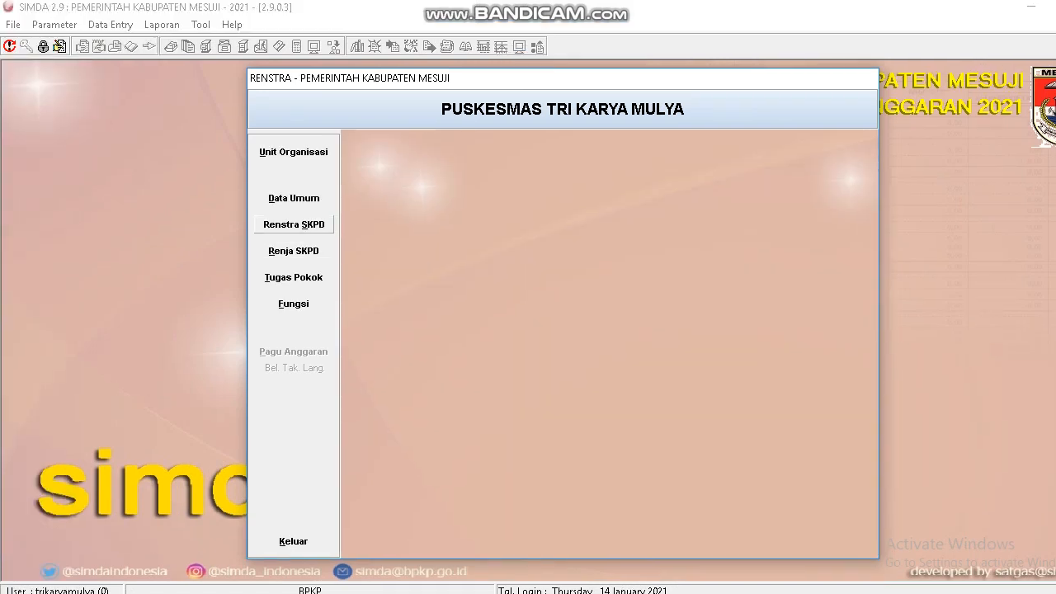
{"action": "left_click", "coordinate": [294, 225]}
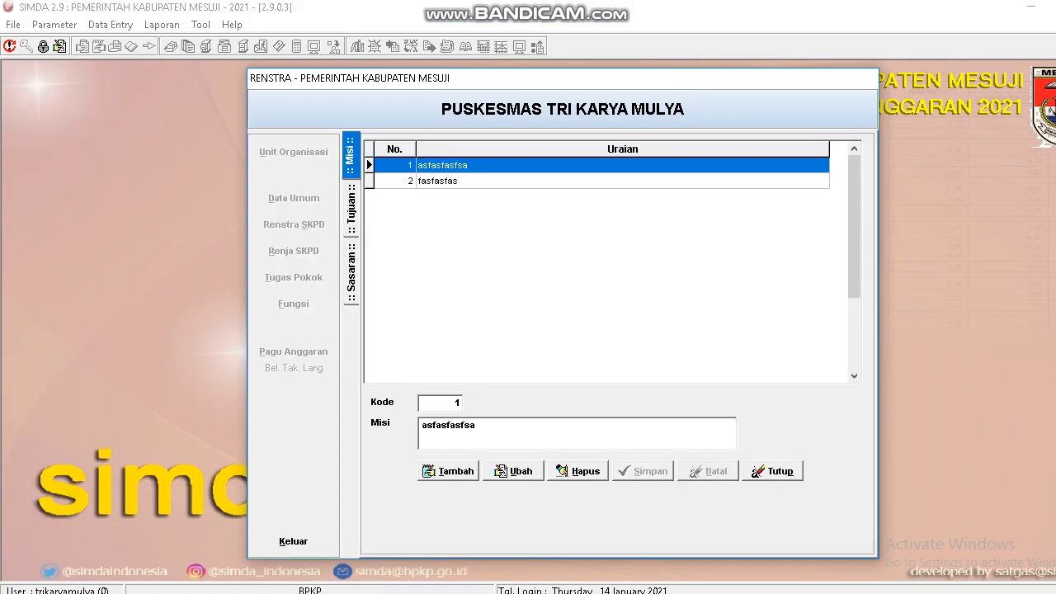
{"action": "left_click", "coordinate": [772, 471]}
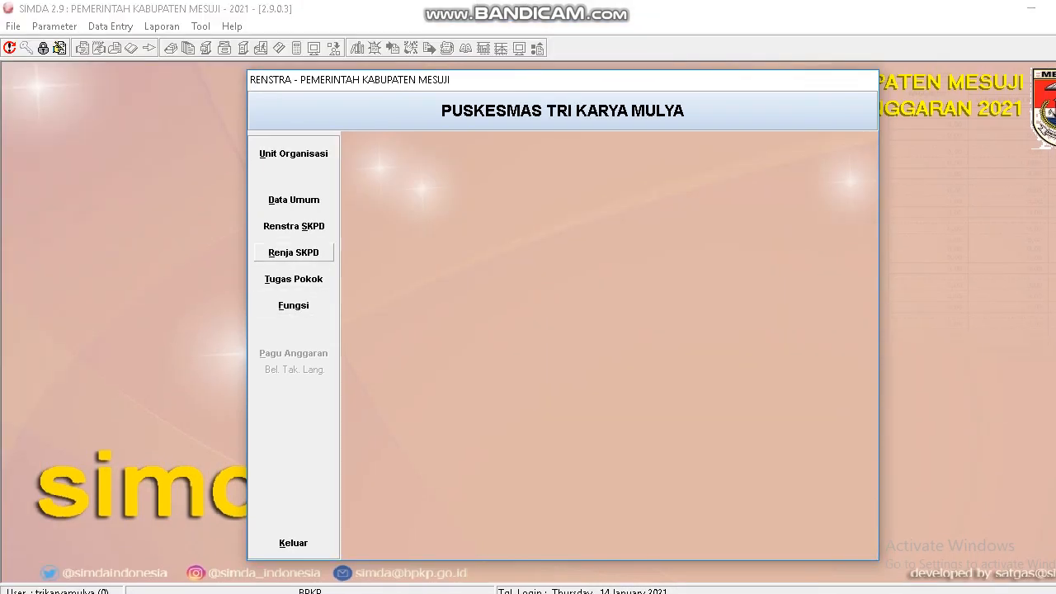
- Open the unit's Renja SKPD data, add program 10 "Peningkatan Pelayanan BLUD" from the program parameters, and save it
{"action": "left_click", "coordinate": [293, 251]}
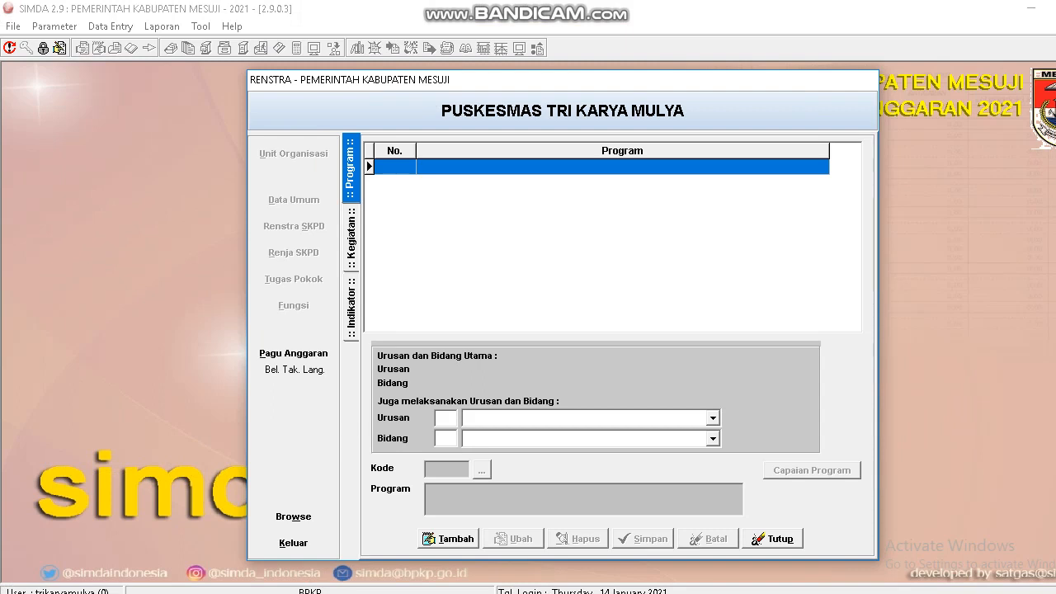
{"action": "left_click", "coordinate": [448, 539]}
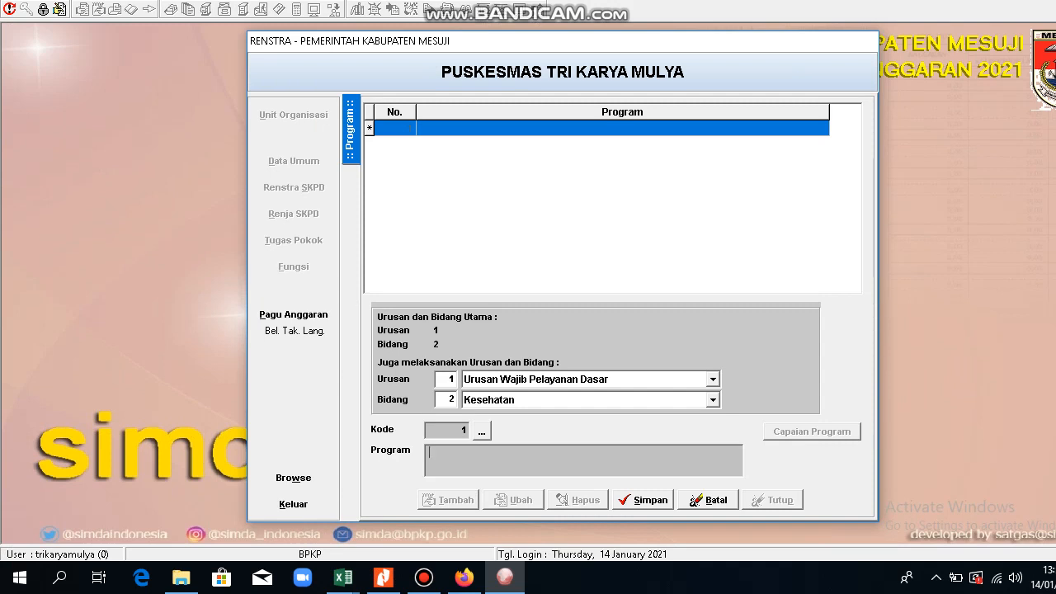
{"action": "left_click", "coordinate": [481, 430]}
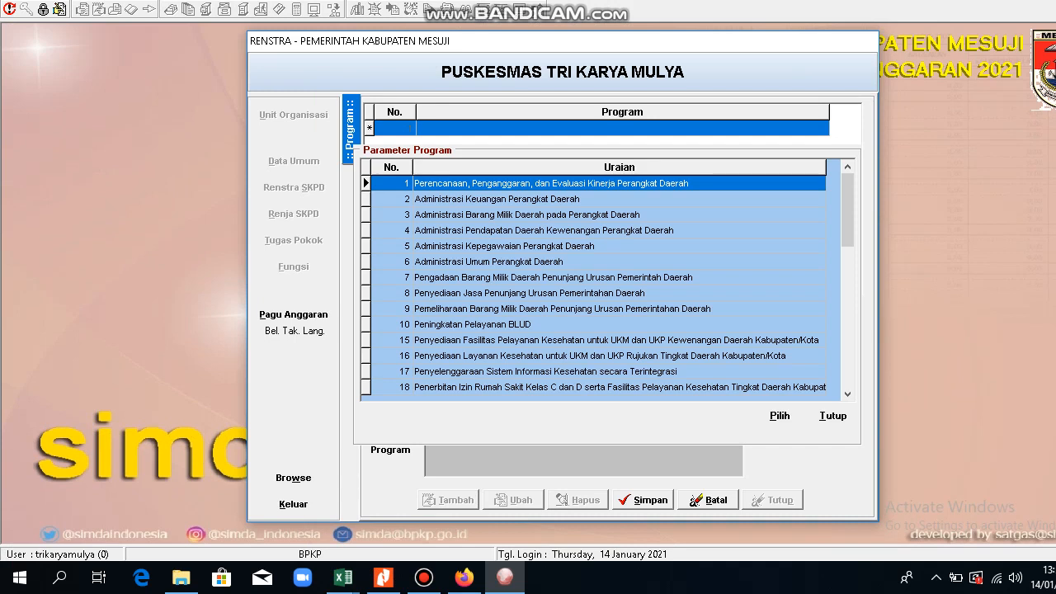
{"action": "left_click", "coordinate": [472, 324]}
{"action": "left_click", "coordinate": [779, 416]}
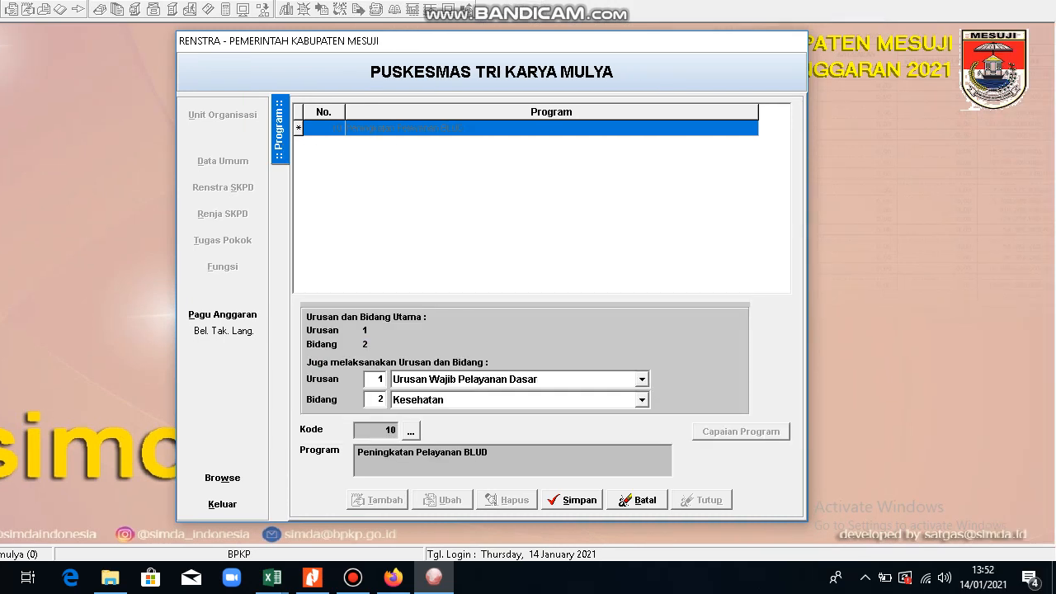
{"action": "left_click", "coordinate": [411, 431]}
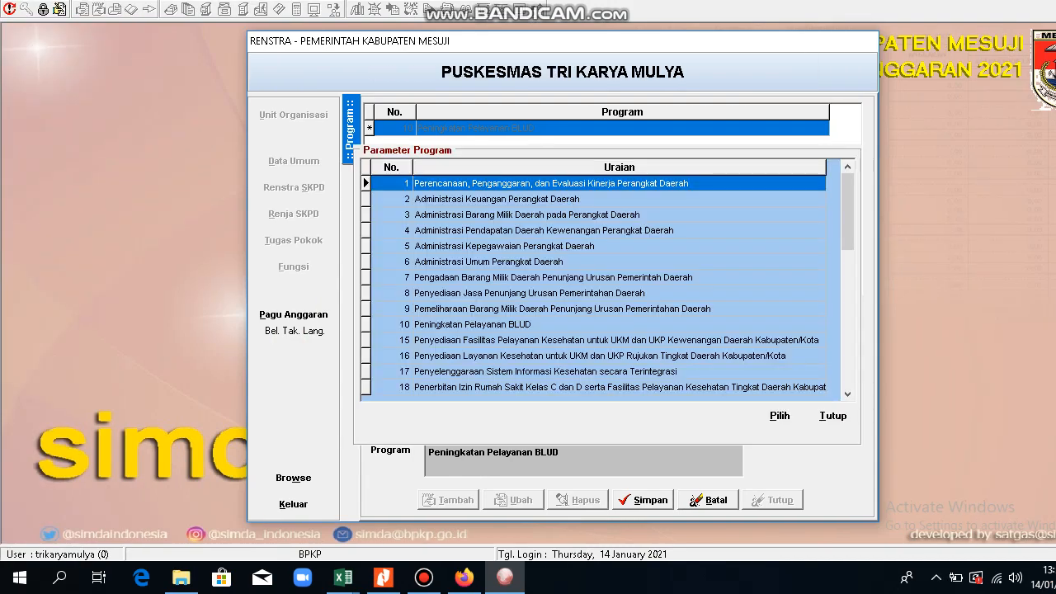
{"action": "double_click", "coordinate": [472, 324]}
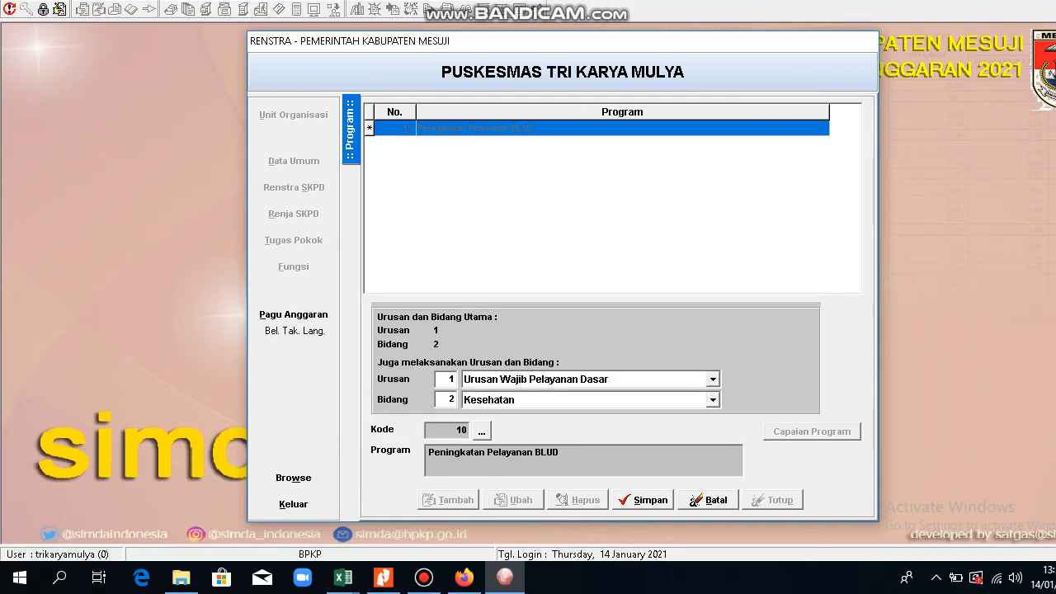
{"action": "left_click", "coordinate": [644, 500]}
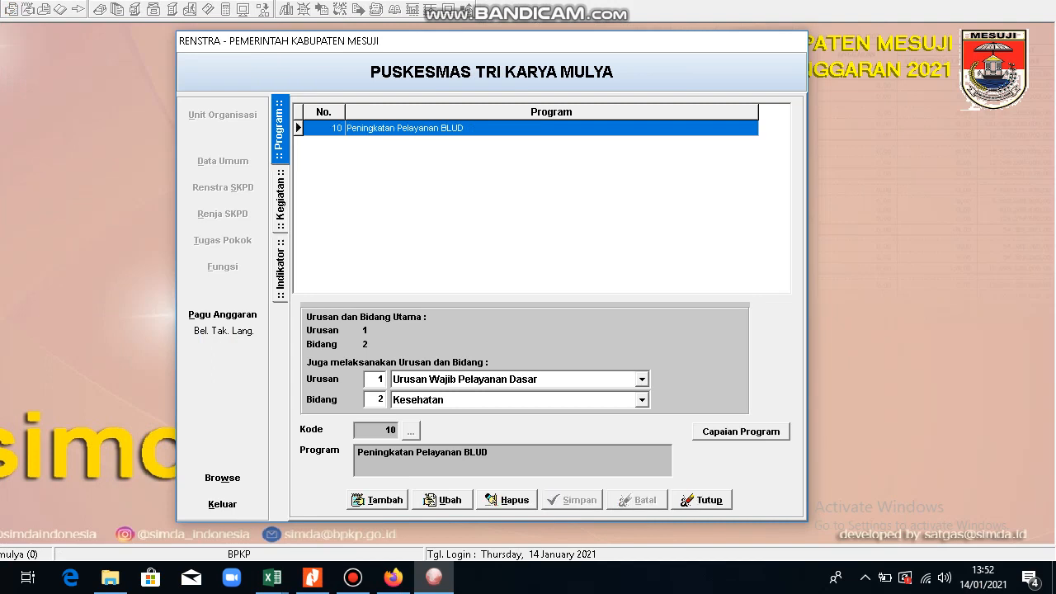
- Start a new Kegiatan under the Peningkatan Pelayanan BLUD program and choose "Pelayanan dan Penunjang Pelayanan BLUD" for it
{"action": "left_click", "coordinate": [281, 200]}
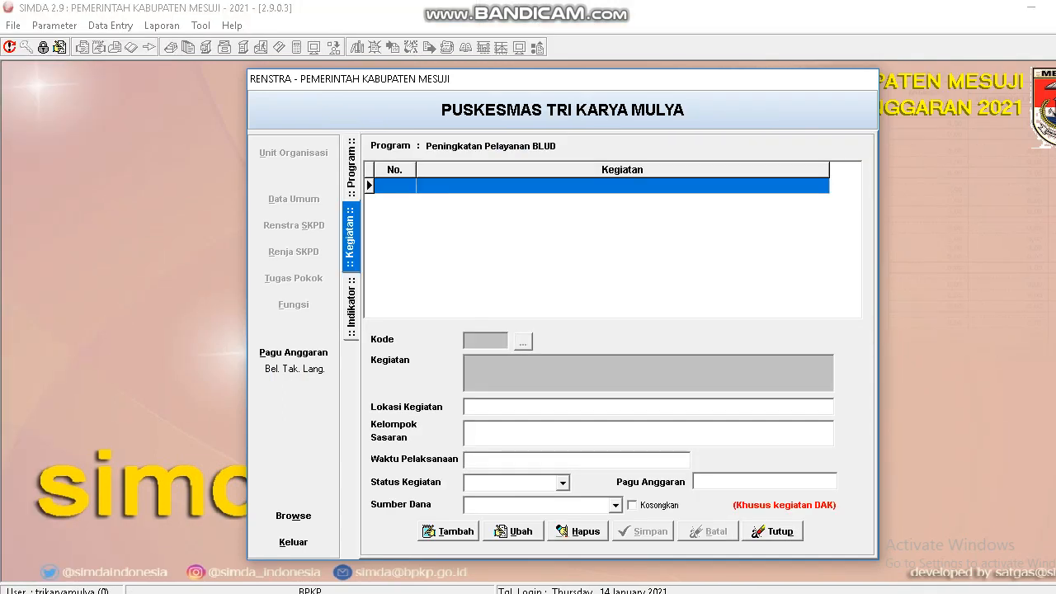
{"action": "left_click", "coordinate": [450, 531]}
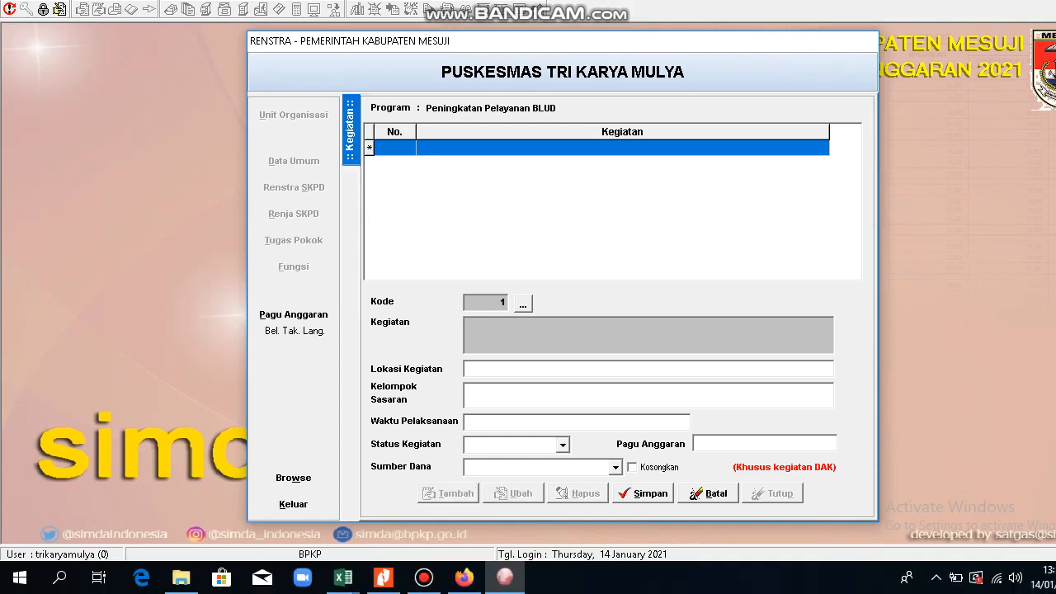
{"action": "left_click", "coordinate": [523, 304]}
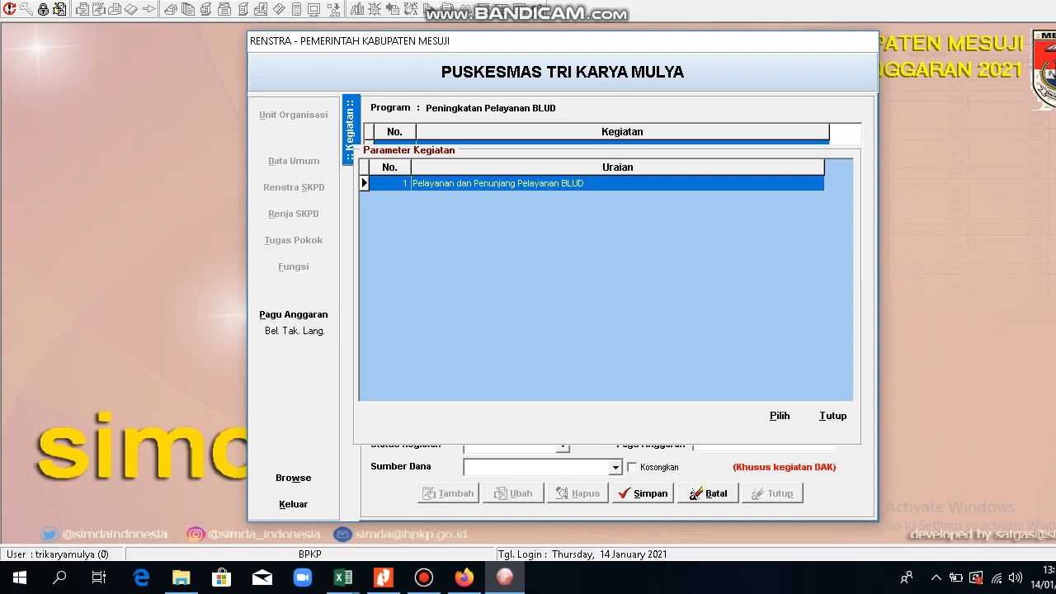
{"action": "double_click", "coordinate": [532, 183]}
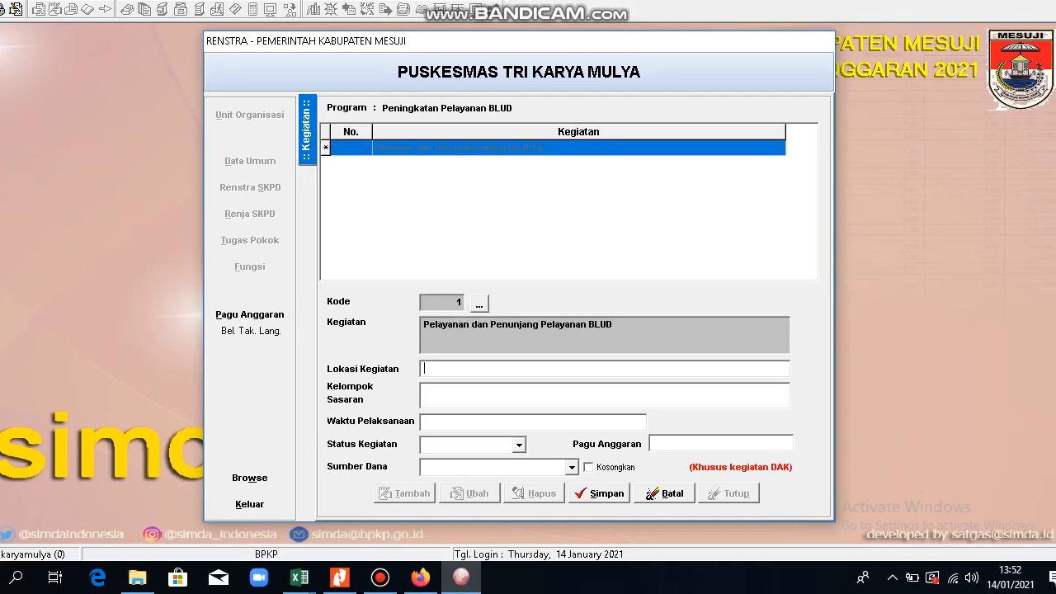
- Enter "WILAYAH KERJA PUSKESMAS TRI KARYA MULYA" as the Lokasi Kegiatan
{"action": "type", "text": "wilayan"}
{"action": "key", "text": "BackSpace"}
{"action": "key", "text": "BackSpace"}
{"action": "key", "text": "BackSpace"}
{"action": "key", "text": "BackSpace"}
{"action": "key", "text": "BackSpace"}
{"action": "key", "text": "BackSpace"}
{"action": "key", "text": "BackSpace"}
{"action": "key", "text": "BackSpace"}
{"action": "type", "text": "WILAYAH KERJA PUSKESMAS TRIKA"}
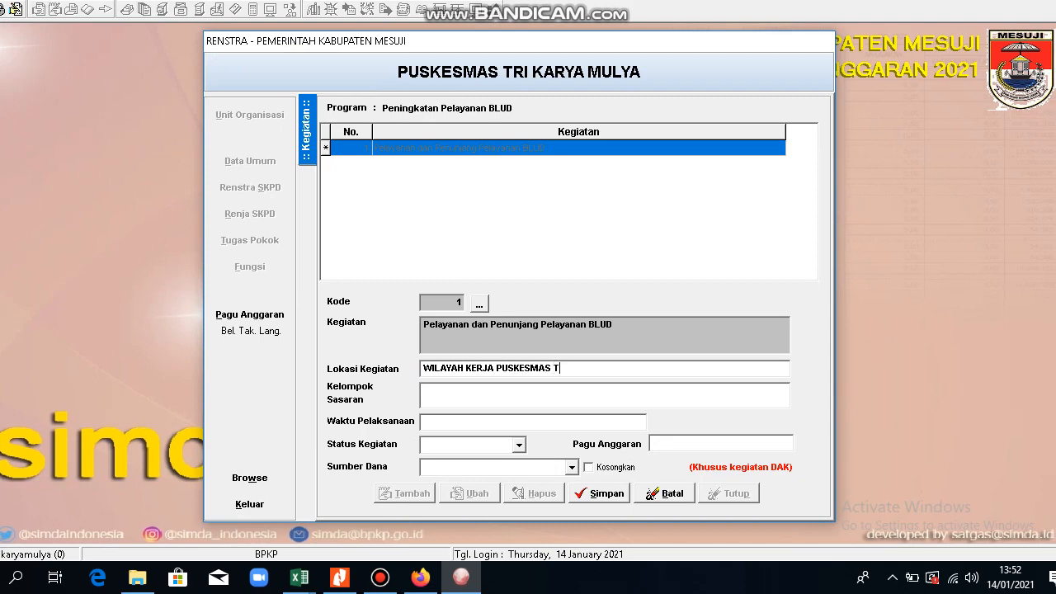
{"action": "type", "text": "RYA"}
{"action": "key", "text": "BackSpace"}
{"action": "key", "text": "BackSpace"}
{"action": "key", "text": "BackSpace"}
{"action": "key", "text": "BackSpace"}
{"action": "key", "text": "BackSpace"}
{"action": "type", "text": "KARYA MULYA"}
- Enter "MASYARAKAT" as the Kelompok Sasaran and "JANUARI - DESEMBER" as the Waktu Pelaksanaan
{"action": "key", "text": "Tab"}
{"action": "type", "text": "MASYARAKA"}
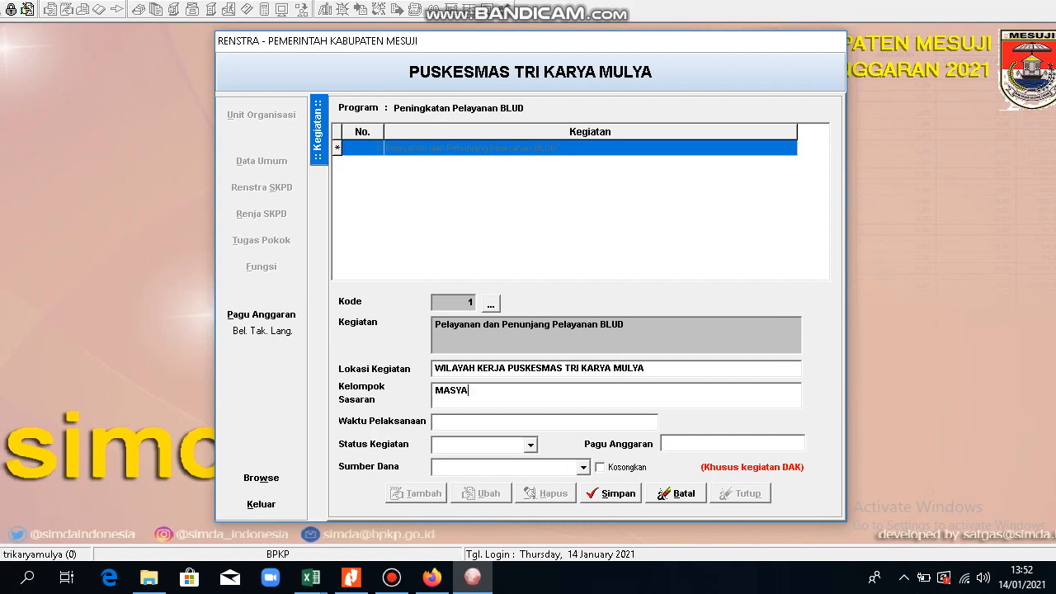
{"action": "type", "text": "T"}
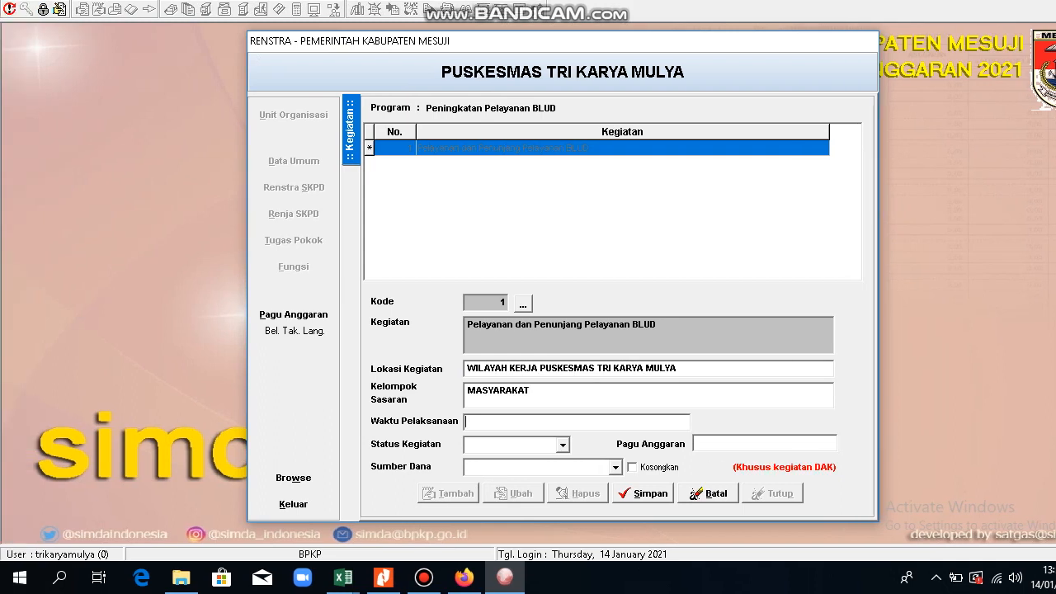
{"action": "key", "text": "Tab"}
{"action": "type", "text": "JANUARI - DESEMBER"}
- Set the Status Kegiatan to LANJUTAN and the Pagu Anggaran to 1.000.000.000, and save the Kegiatan
{"action": "left_click", "coordinate": [564, 446]}
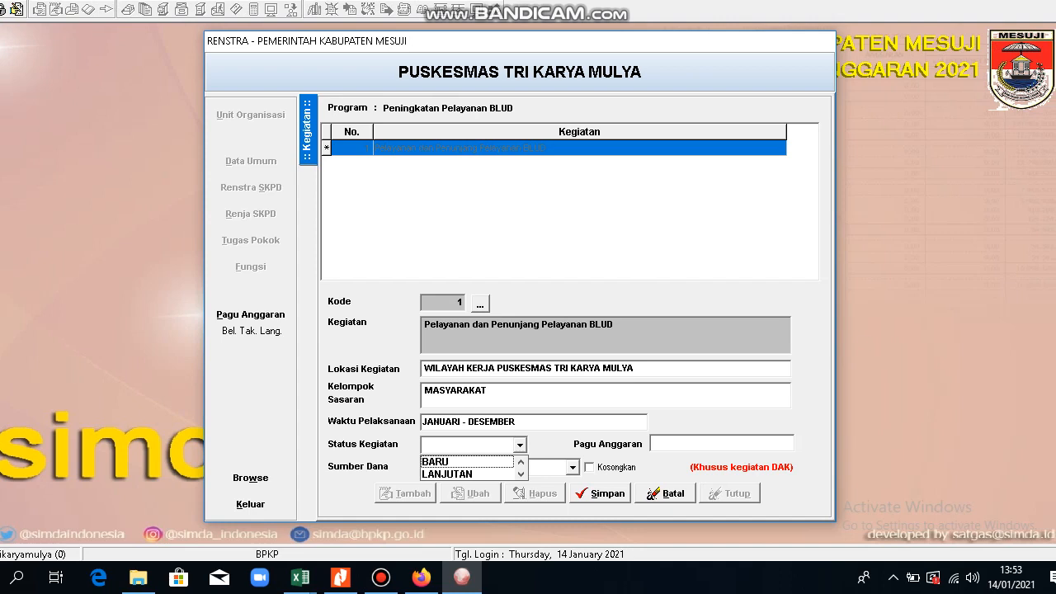
{"action": "left_click", "coordinate": [450, 474]}
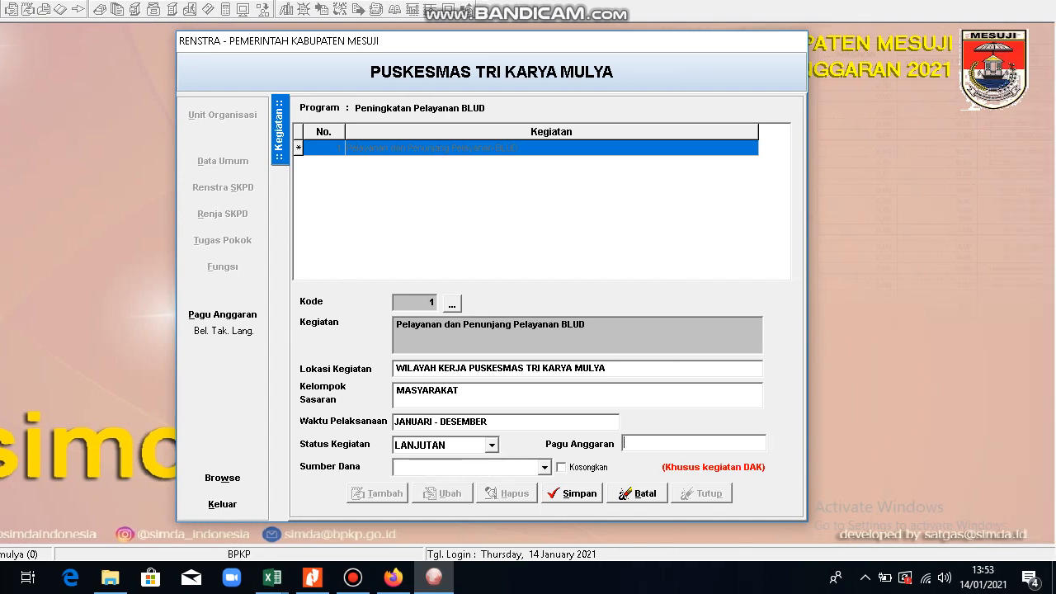
{"action": "key", "text": "Tab"}
{"action": "type", "text": "10000000000"}
{"action": "key", "text": "BackSpace"}
{"action": "key", "text": "Return"}
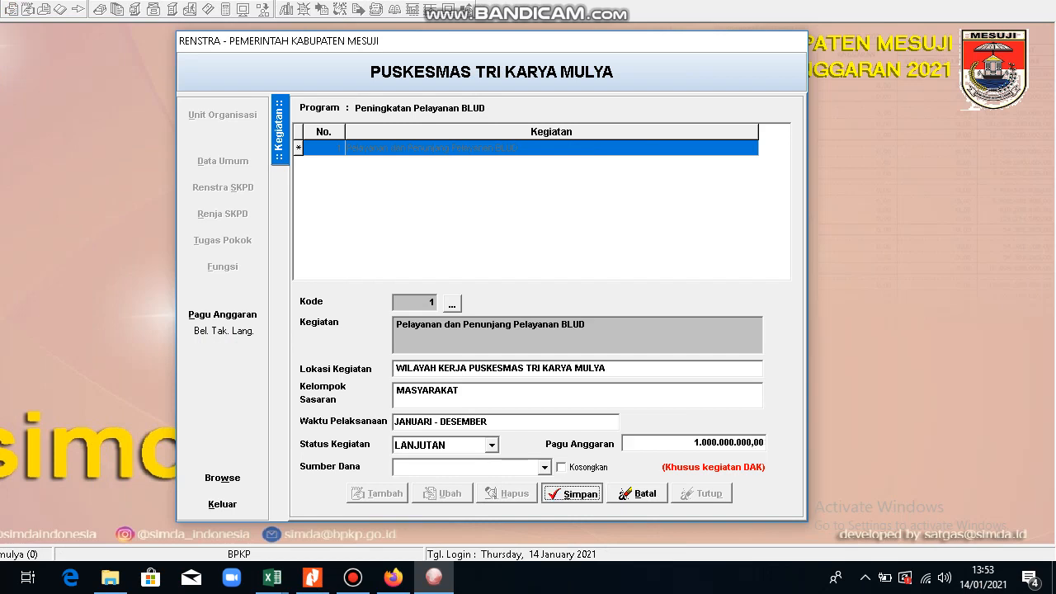
{"action": "key", "text": "Return"}
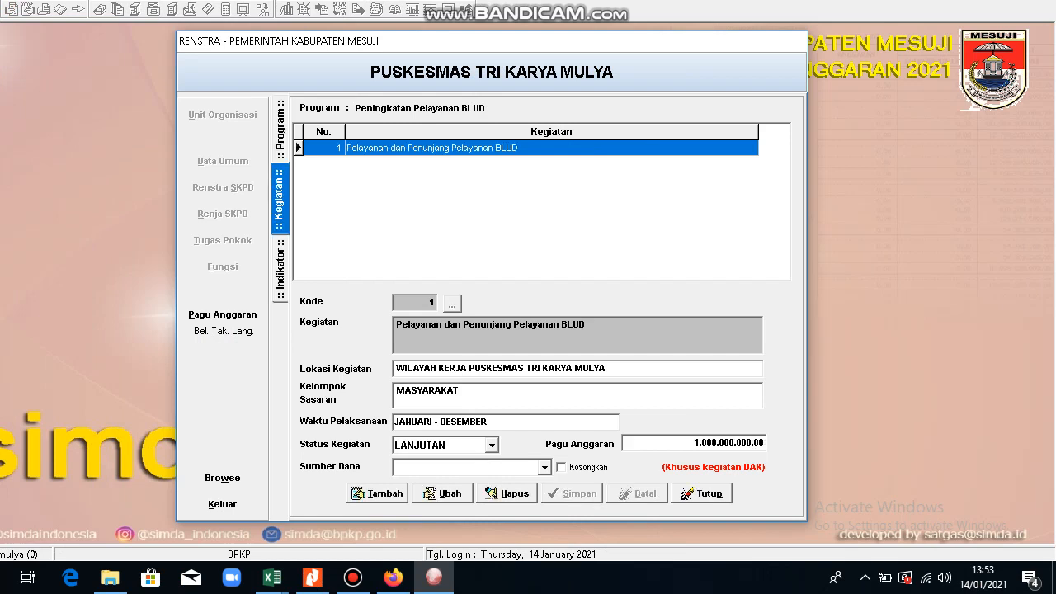
- Start a new Indikator for the "Pelayanan dan Penunjang Pelayanan BLUD" Kegiatan and set its Indikator type to KELUARAN
{"action": "left_click", "coordinate": [281, 270]}
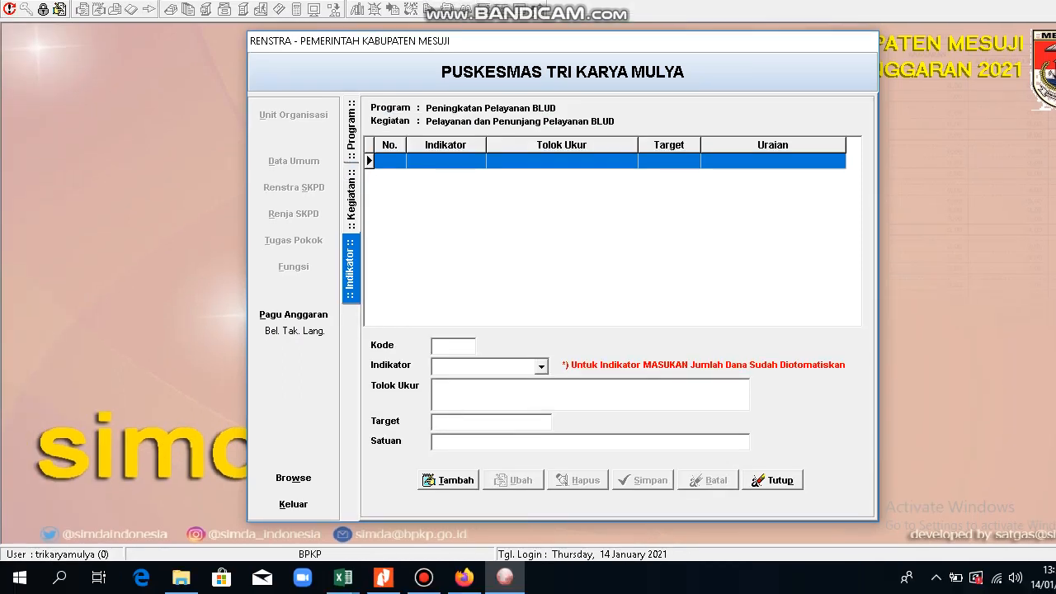
{"action": "left_click", "coordinate": [448, 480]}
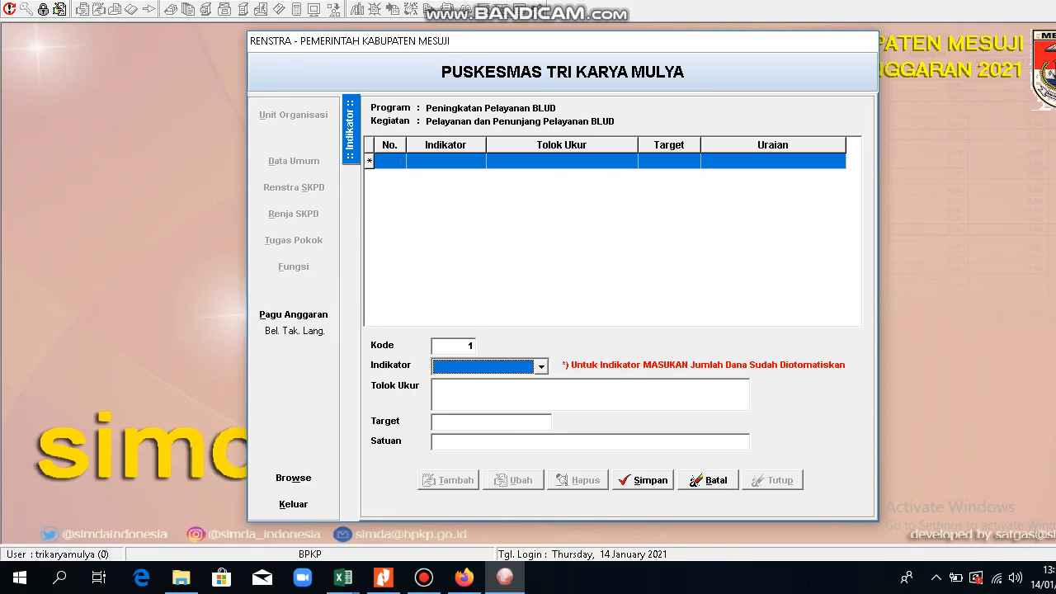
{"action": "left_click", "coordinate": [541, 366]}
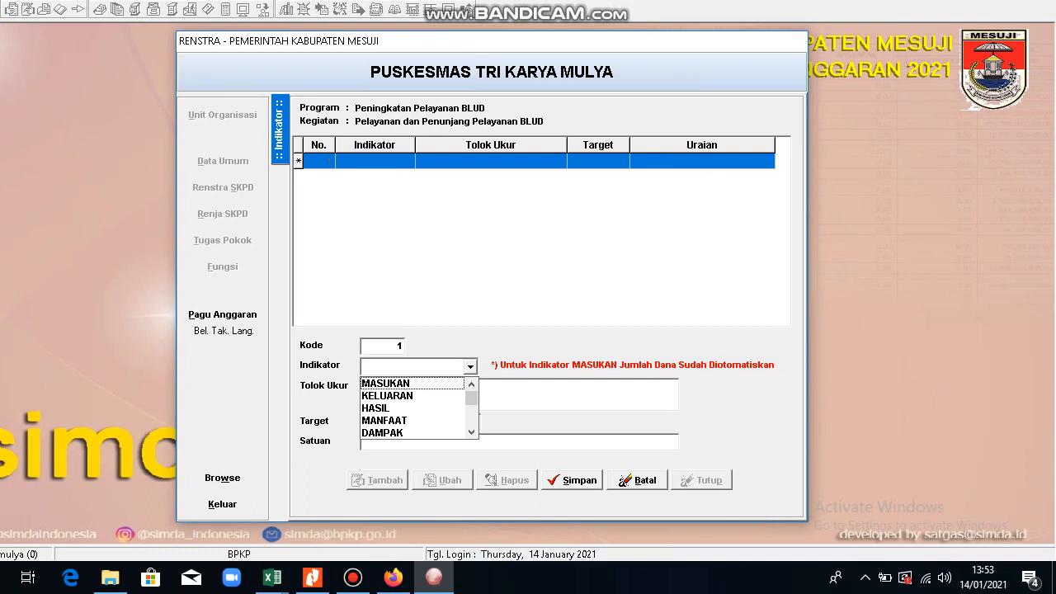
{"action": "left_click", "coordinate": [387, 396]}
{"action": "left_click", "coordinate": [392, 395]}
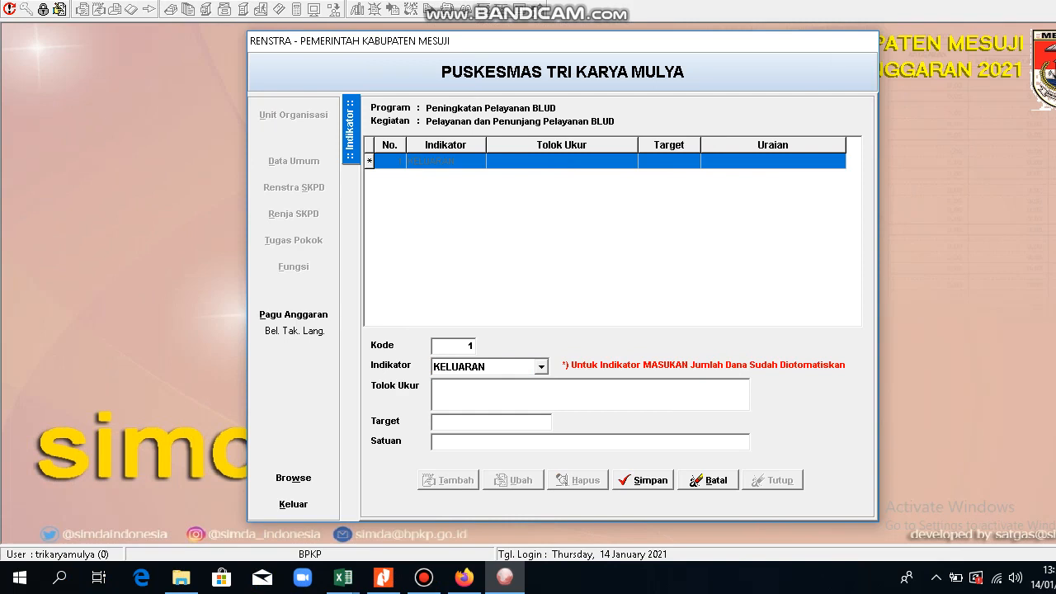
- Enter "JUMLAH BULAN PEMENUHAN OPERASIONAL PELAYANAN BLUD PUSKESMAS TRI KARYA MULYA" as the Tolok Ukur
{"action": "type", "text": "JUMLAH BULAN PEMENUHAN OPE"}
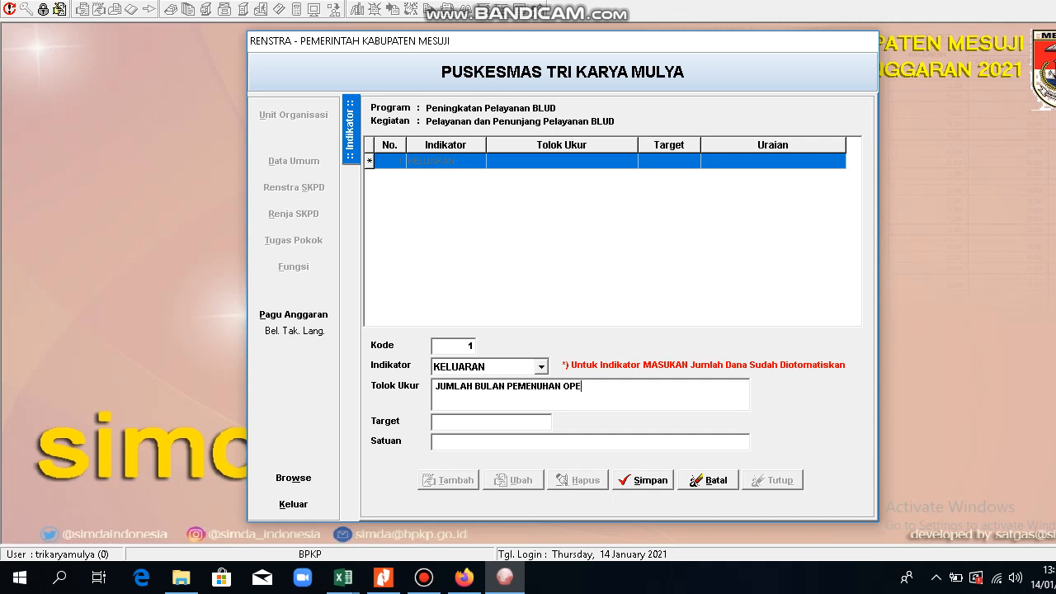
{"action": "type", "text": "RASIONAL PELAYANAN BLU"}
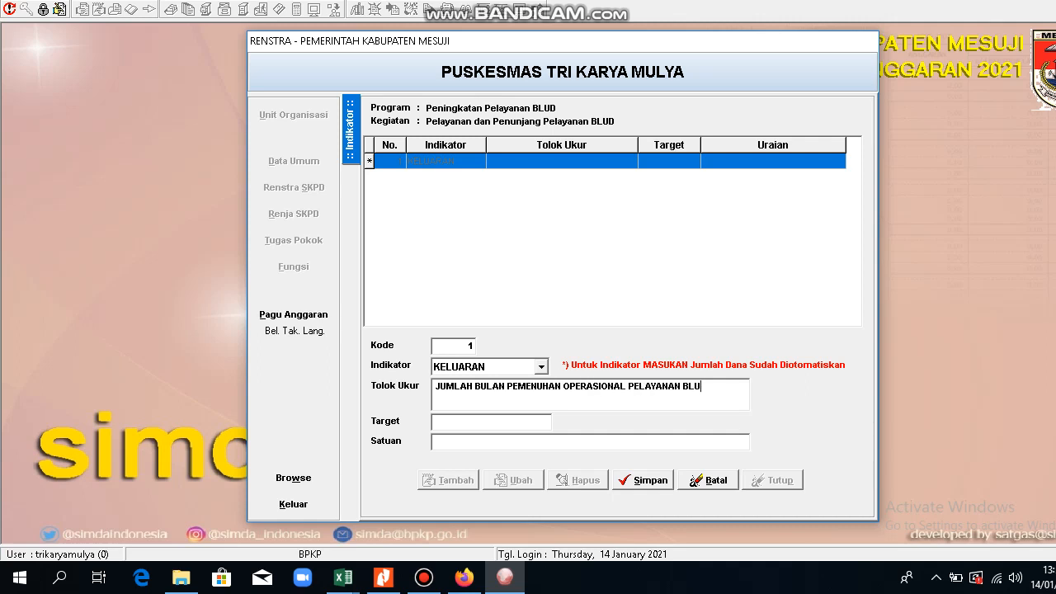
{"action": "type", "text": "D PUSKESMAS TRI KARYA MUL"}
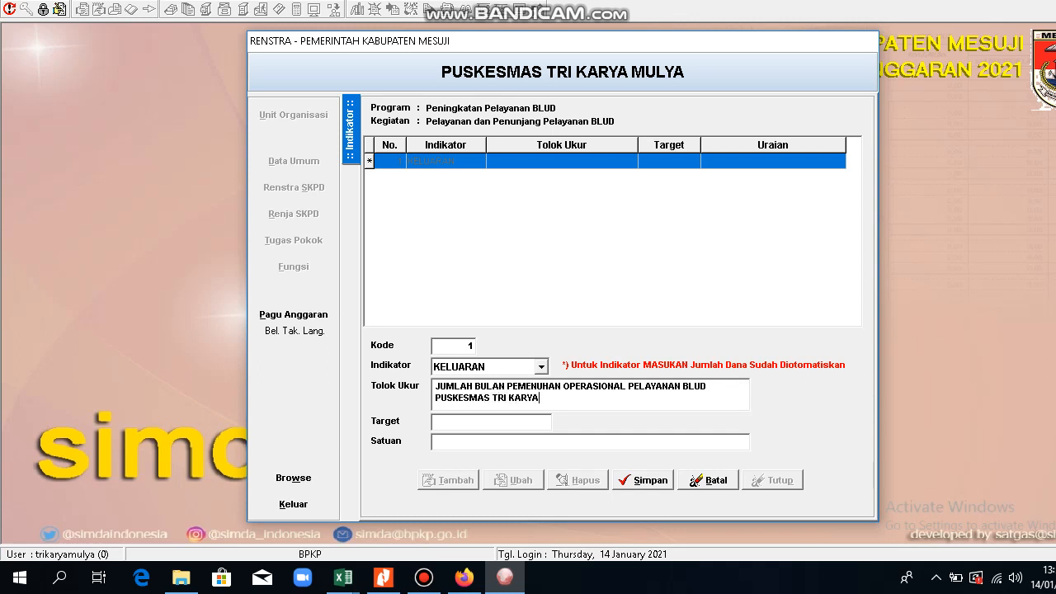
{"action": "type", "text": "YA"}
- Set the indicator's Target to 12 and its Satuan to BULAN, save it and close the Renja SKPD entry
{"action": "type", "text": "12"}
{"action": "key", "text": "Tab"}
{"action": "type", "text": "BULAN"}
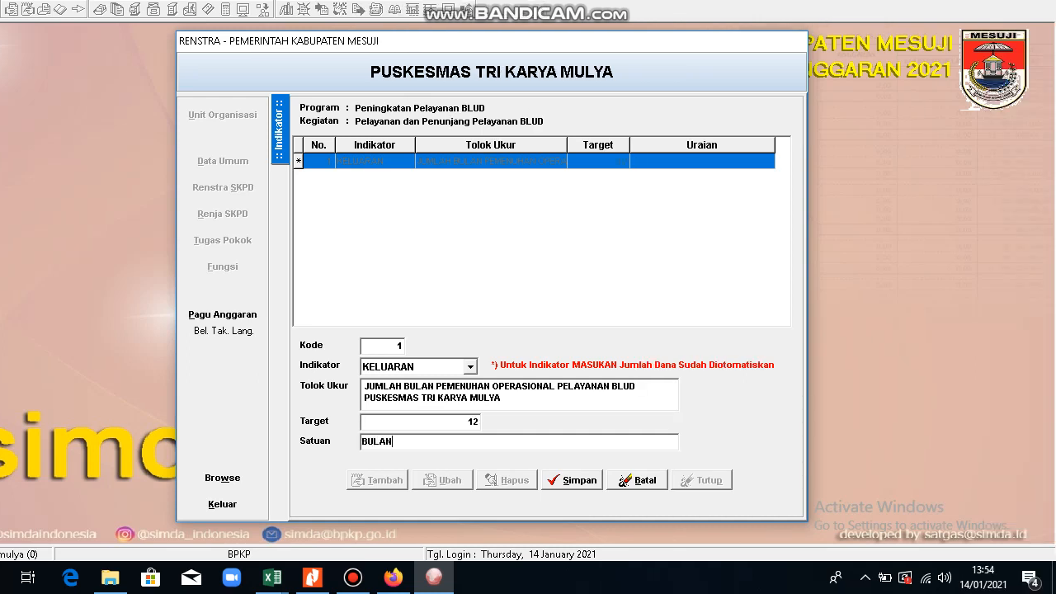
{"action": "key", "text": "alt+s"}
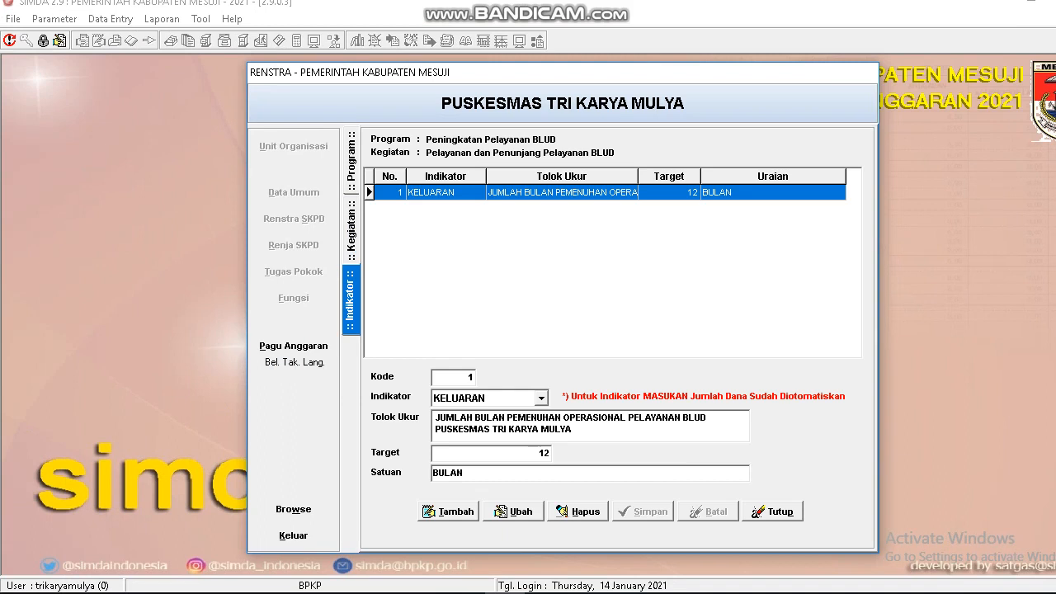
{"action": "key", "text": "alt+t"}
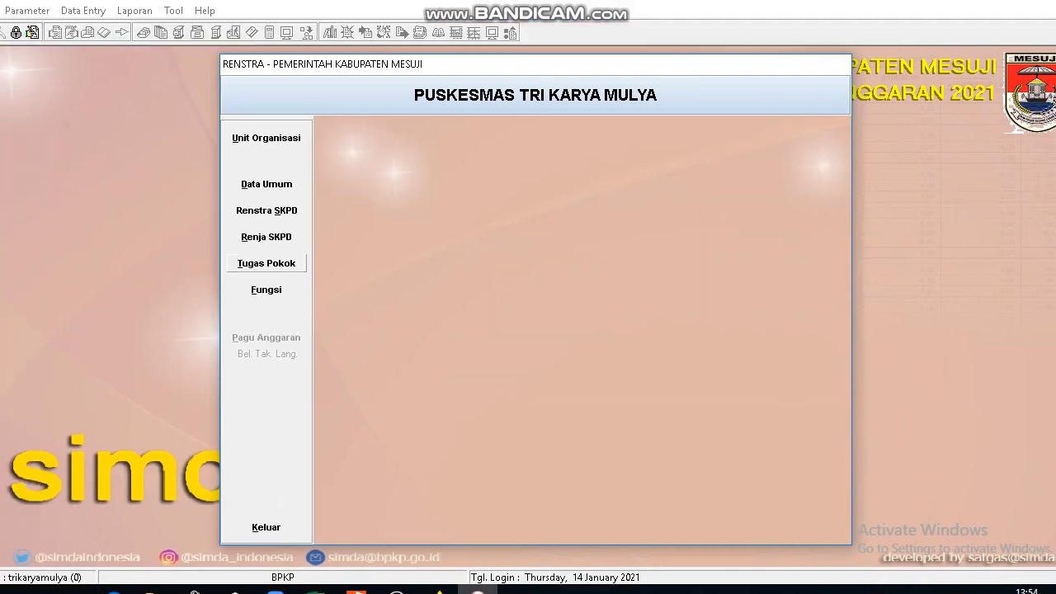
- Add and save two Tugas Pokok entries with the sample texts "ASFASFASFDASS" and "SAFASFASF"
{"action": "left_click", "coordinate": [267, 263]}
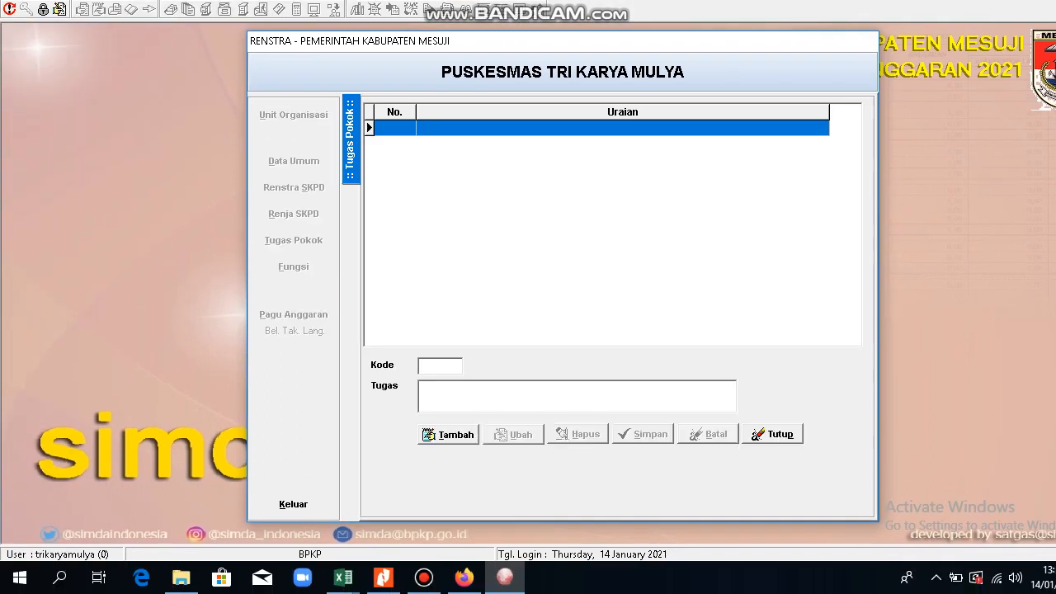
{"action": "key", "text": "alt+t"}
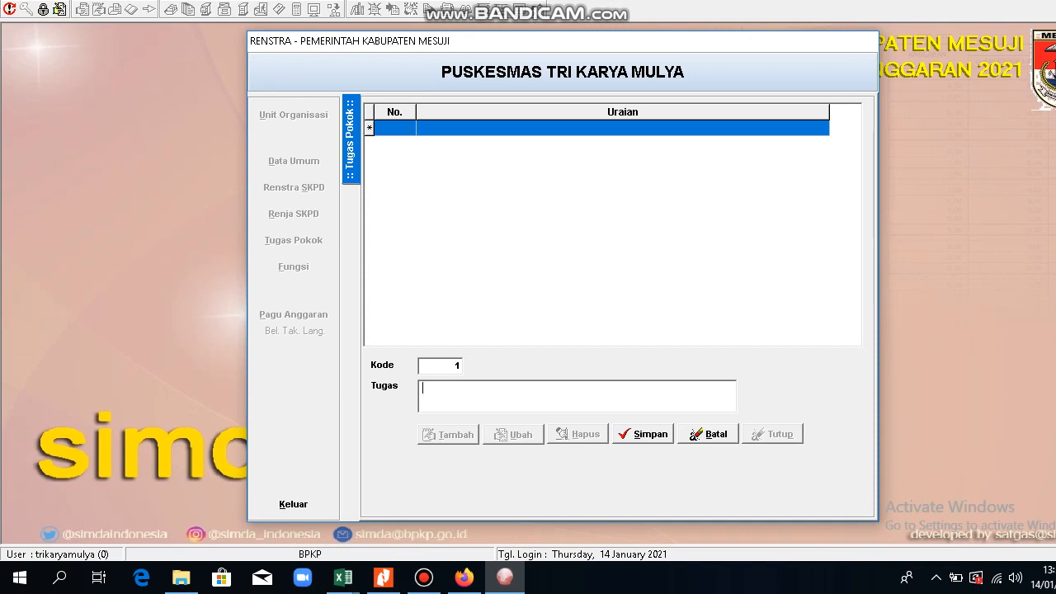
{"action": "type", "text": "ASFASFASFDASS"}
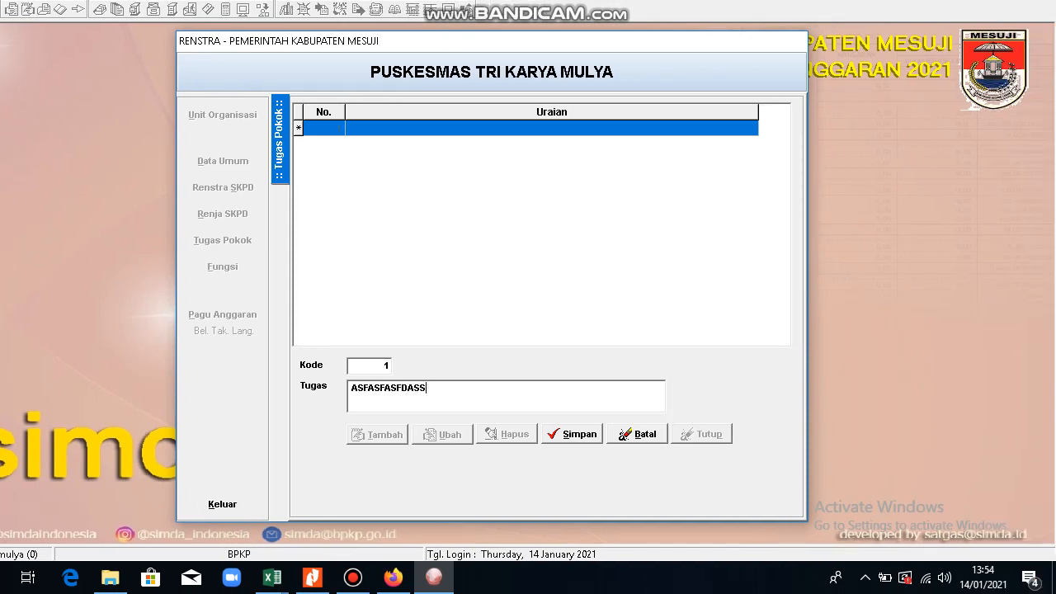
{"action": "key", "text": "alt+s"}
{"action": "key", "text": "alt+t"}
{"action": "type", "text": "SAFA"}
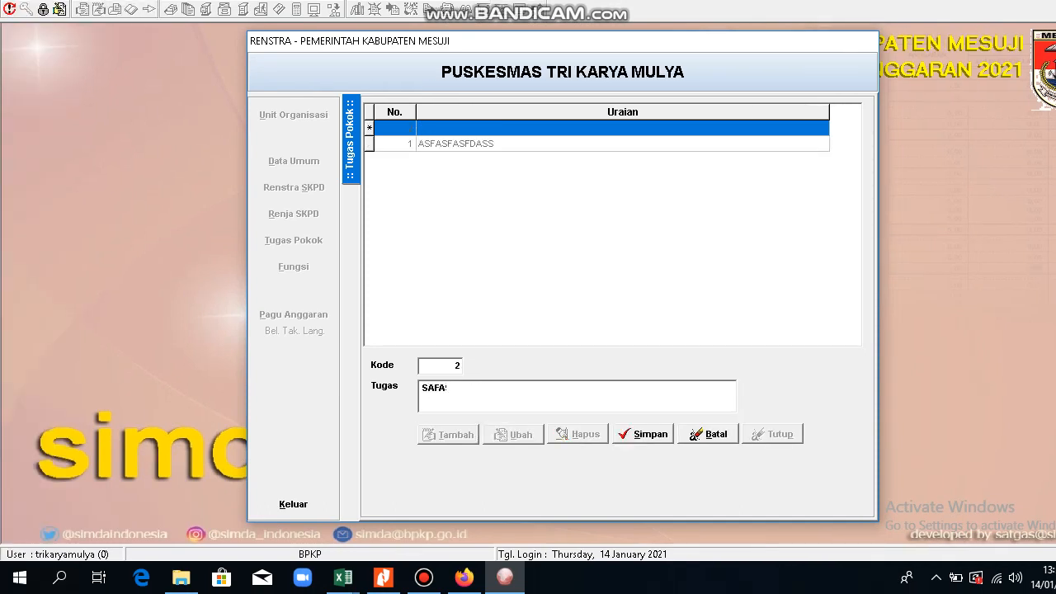
{"action": "type", "text": "SFASF"}
{"action": "key", "text": "alt+s"}
- Save a third Tugas Pokok entry with the sample text "SAFASFASF" and delete that entry again
{"action": "key", "text": "alt+t"}
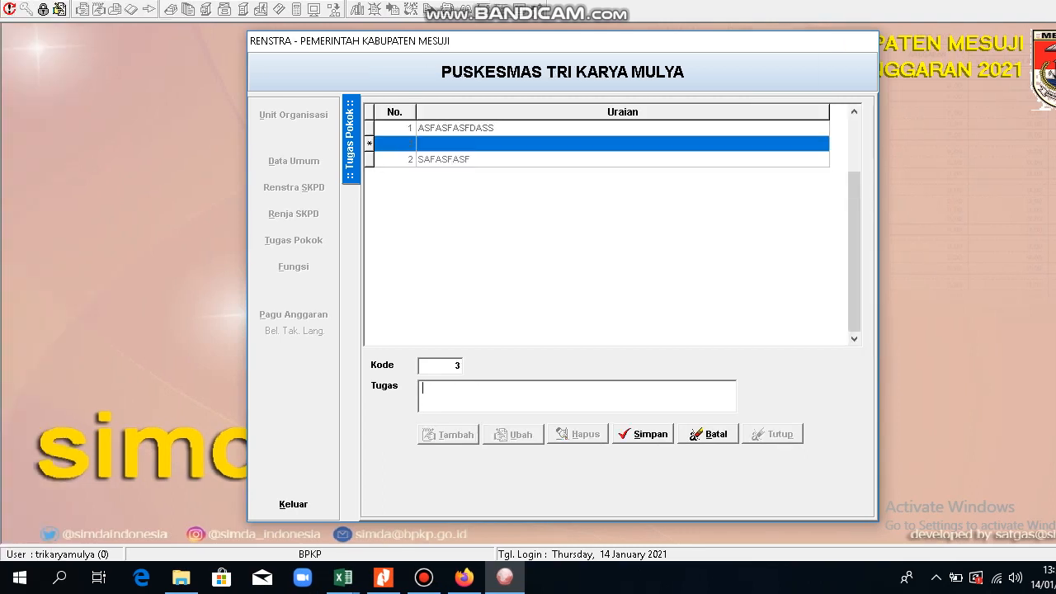
{"action": "type", "text": "SAFASFASF"}
{"action": "key", "text": "alt+s"}
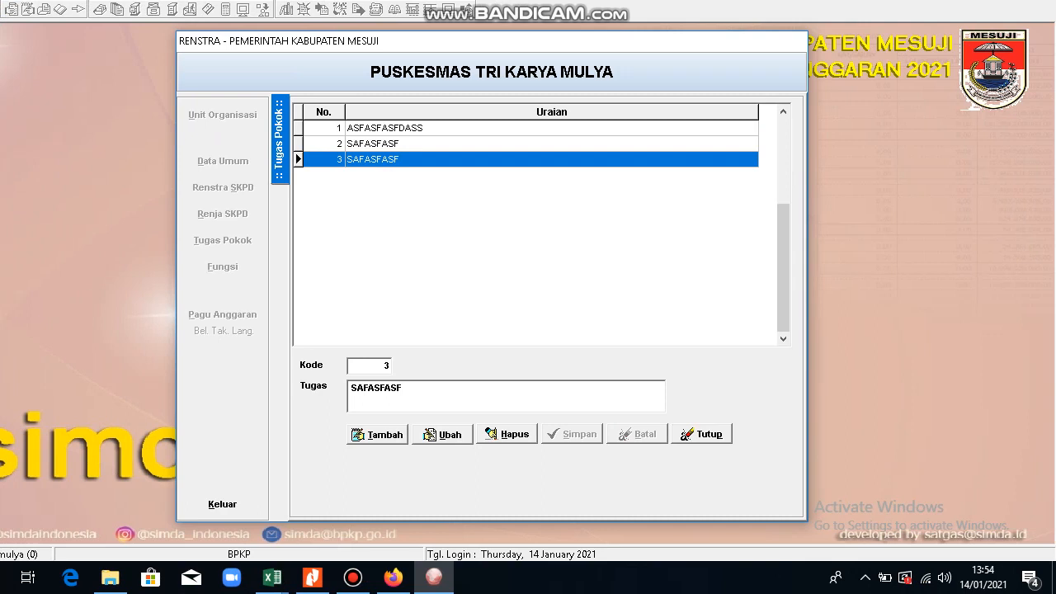
{"action": "key", "text": "alt+h"}
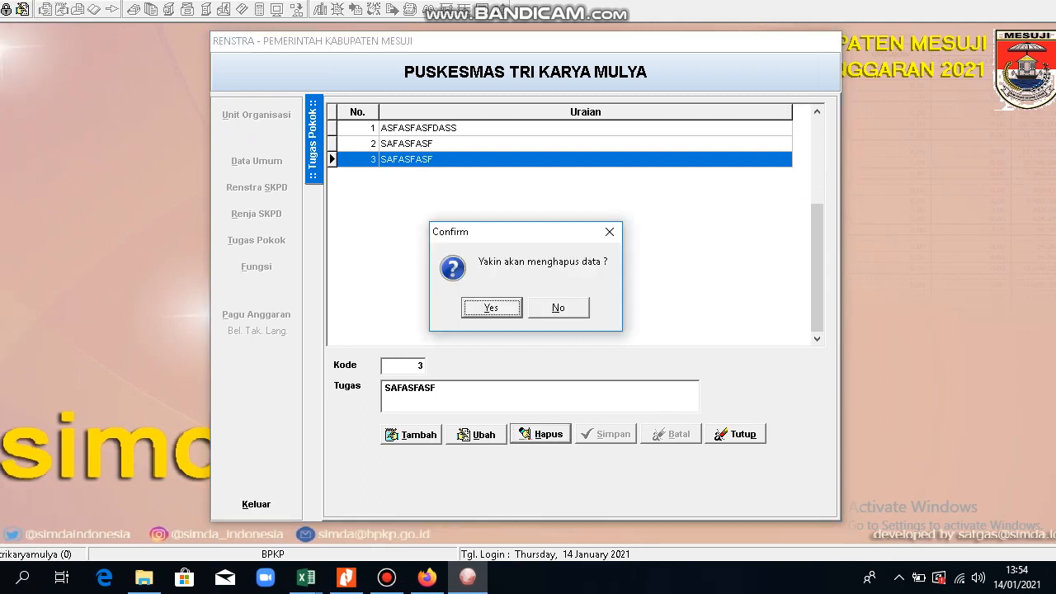
{"action": "key", "text": "Return"}
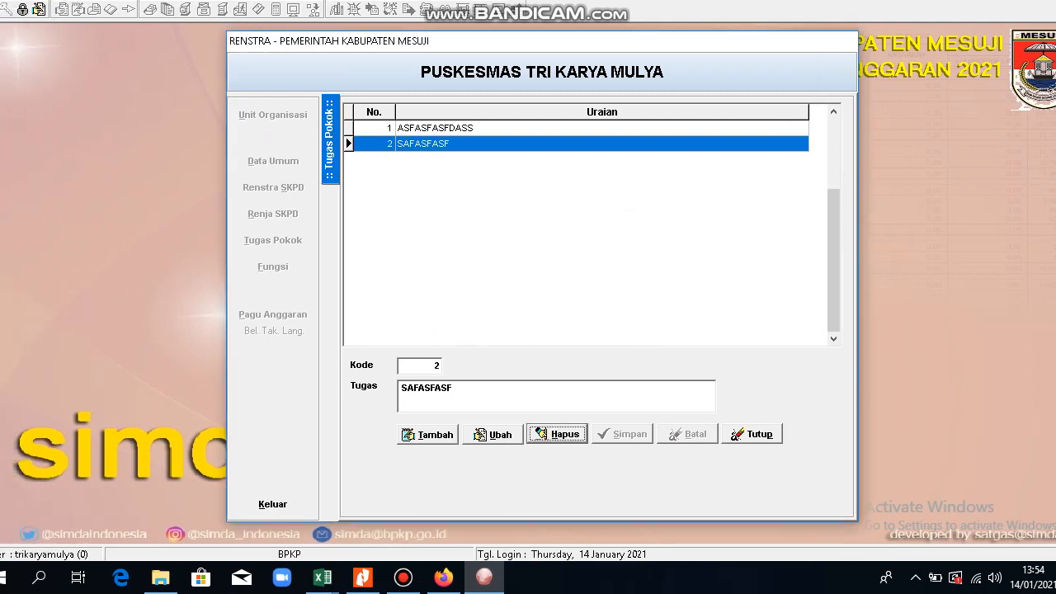
- Change the second Tugas Pokok entry to "SAFASFASFSAFASF", save it and close the Tugas Pokok form
{"action": "key", "text": "alt+u"}
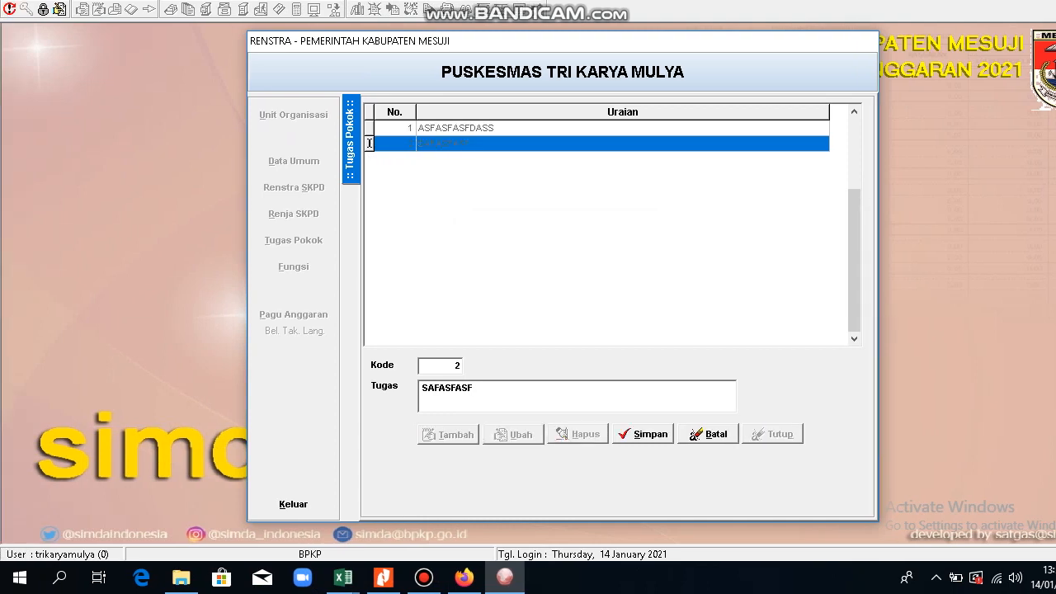
{"action": "type", "text": "SAFASF"}
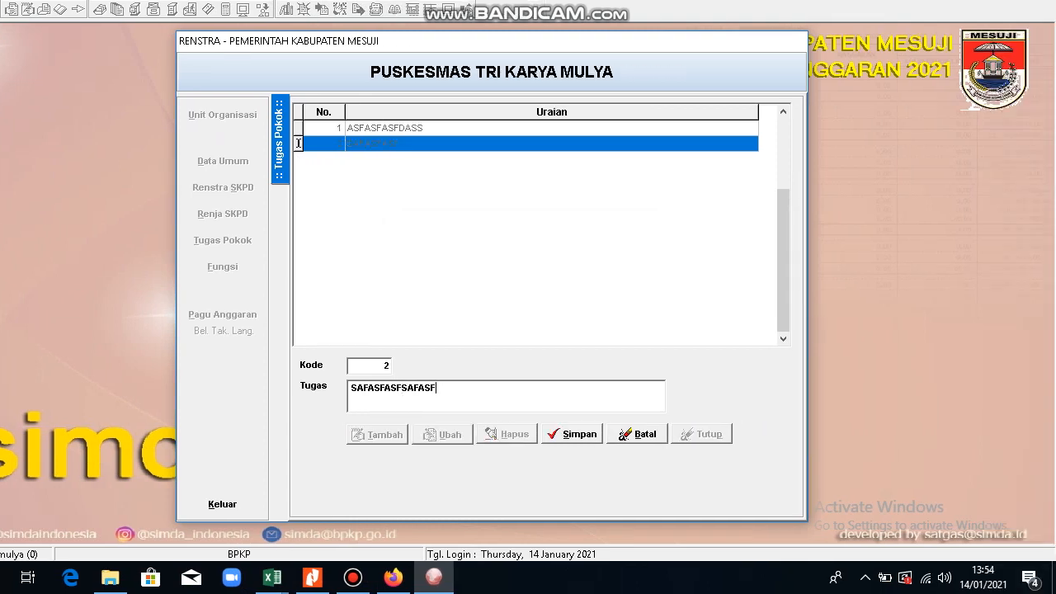
{"action": "key", "text": "alt+s"}
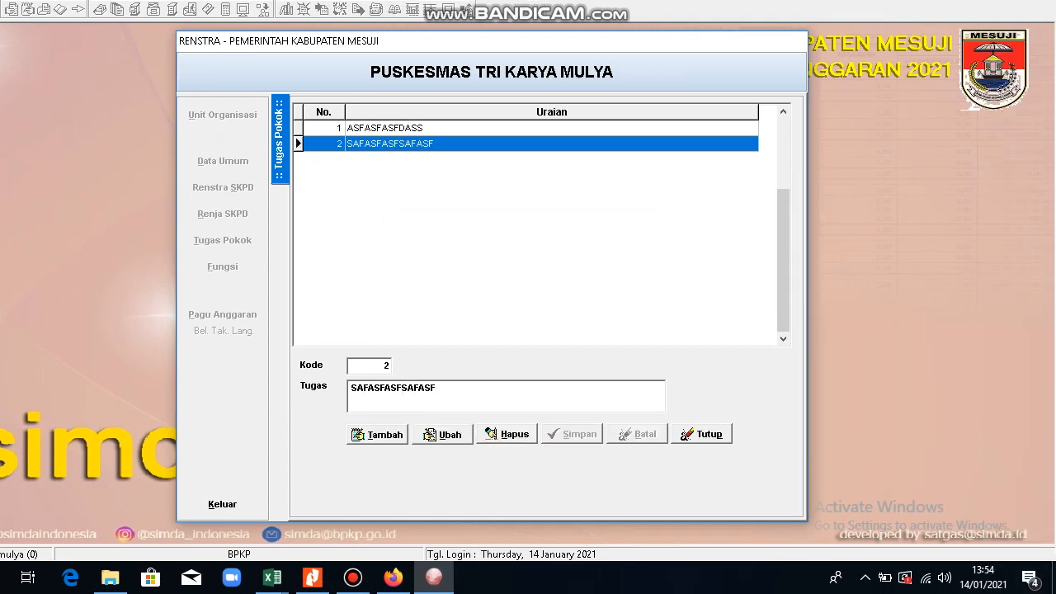
{"action": "key", "text": "alt+p"}
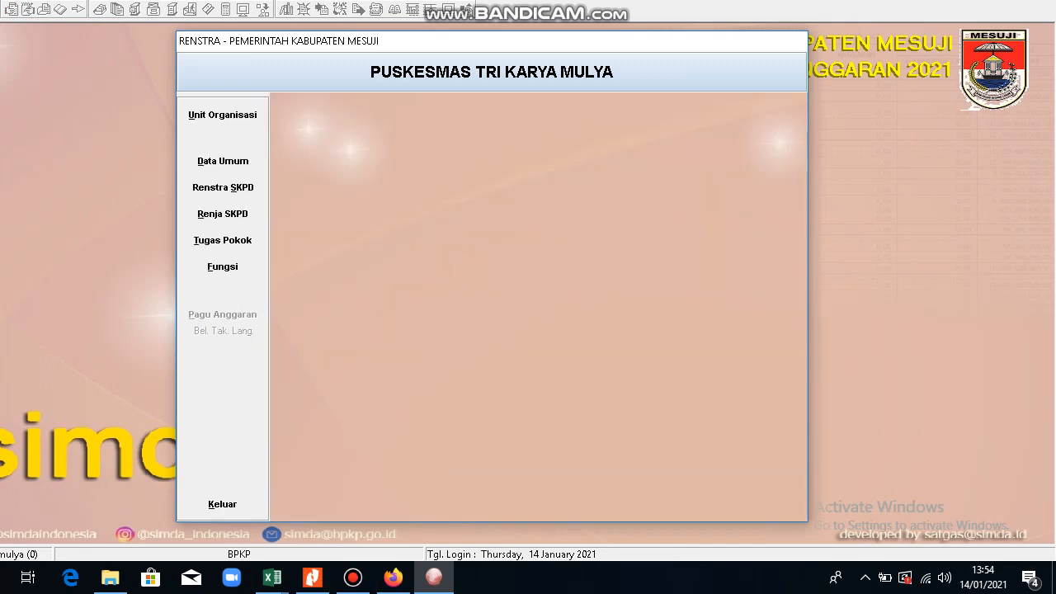
- Open the Fungsi form and save a first entry with the sample text "SAFFASFASFAS"
{"action": "key", "text": "alt+f"}
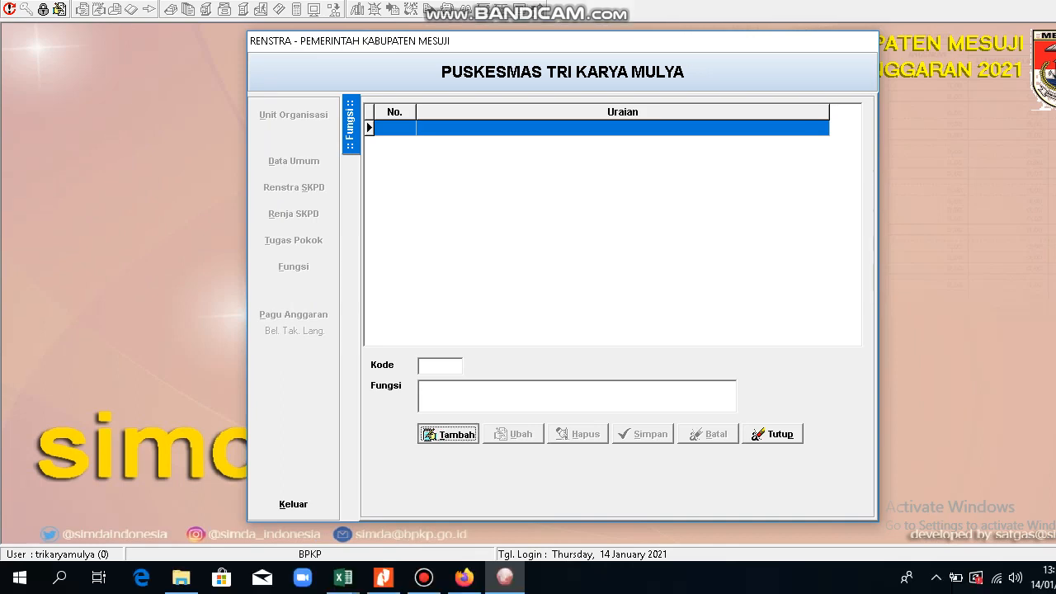
{"action": "key", "text": "alt+t"}
{"action": "type", "text": "SAFFASFASFAS"}
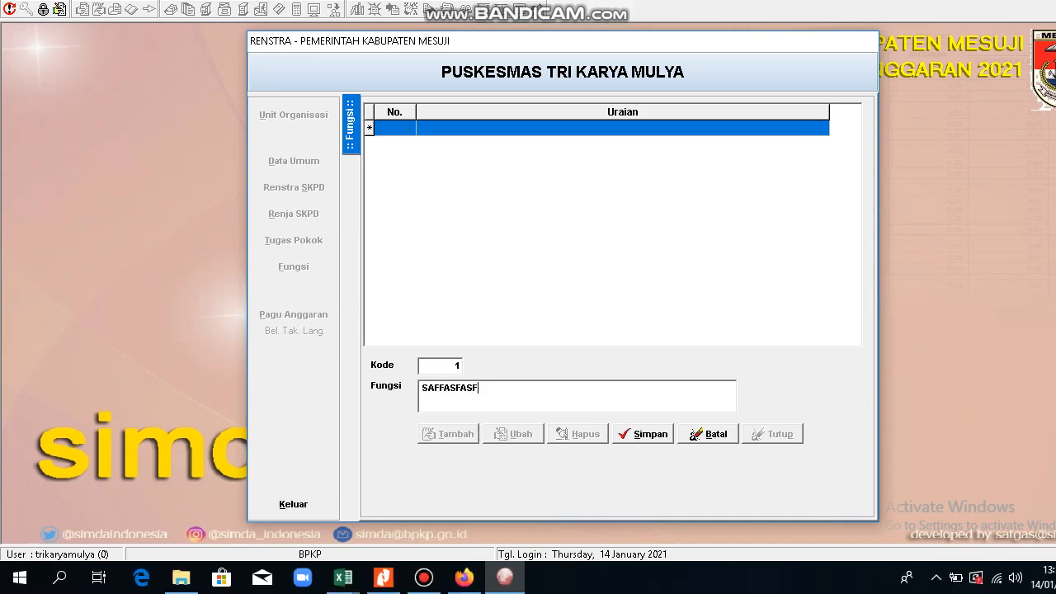
{"action": "key", "text": "alt+s"}
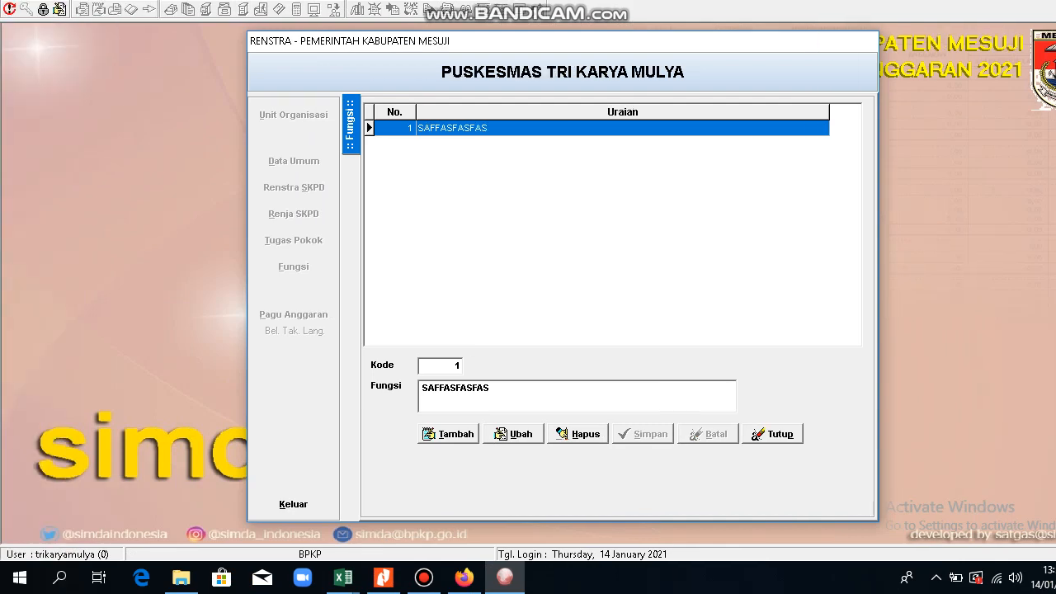
- Add and save two more Fungsi entries, "SFASFASF" and "ASFASF", and close the Fungsi form
{"action": "key", "text": "alt+t"}
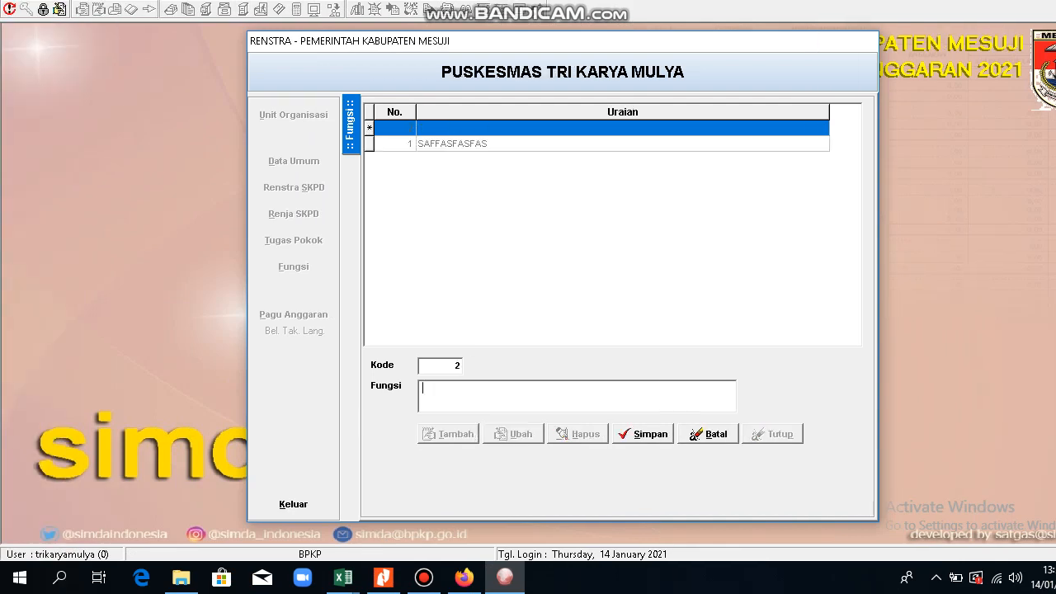
{"action": "type", "text": "SFASFASF"}
{"action": "key", "text": "alt+s"}
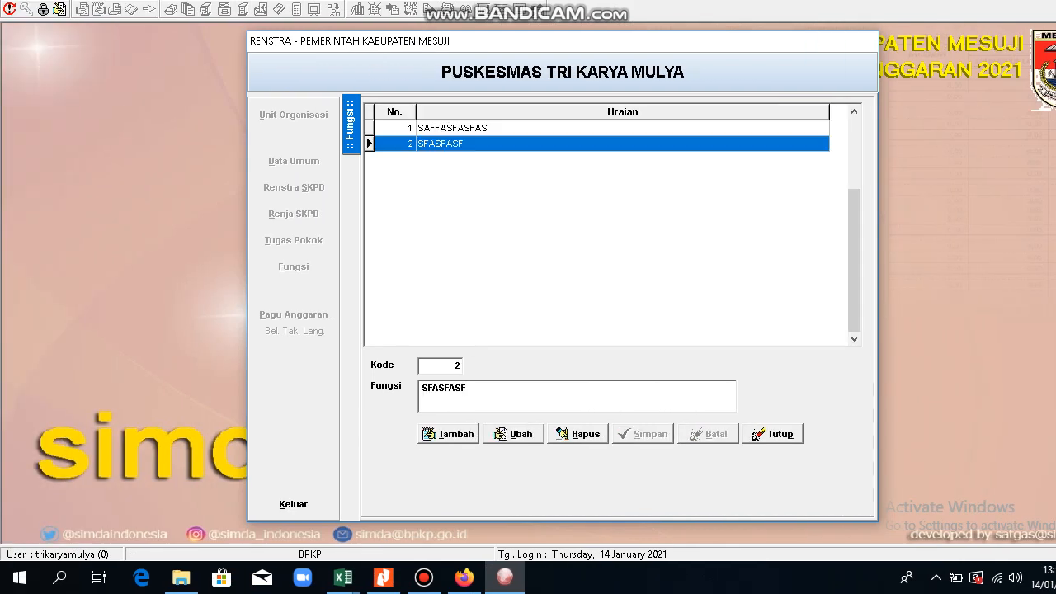
{"action": "key", "text": "alt+t"}
{"action": "type", "text": "ASFASF"}
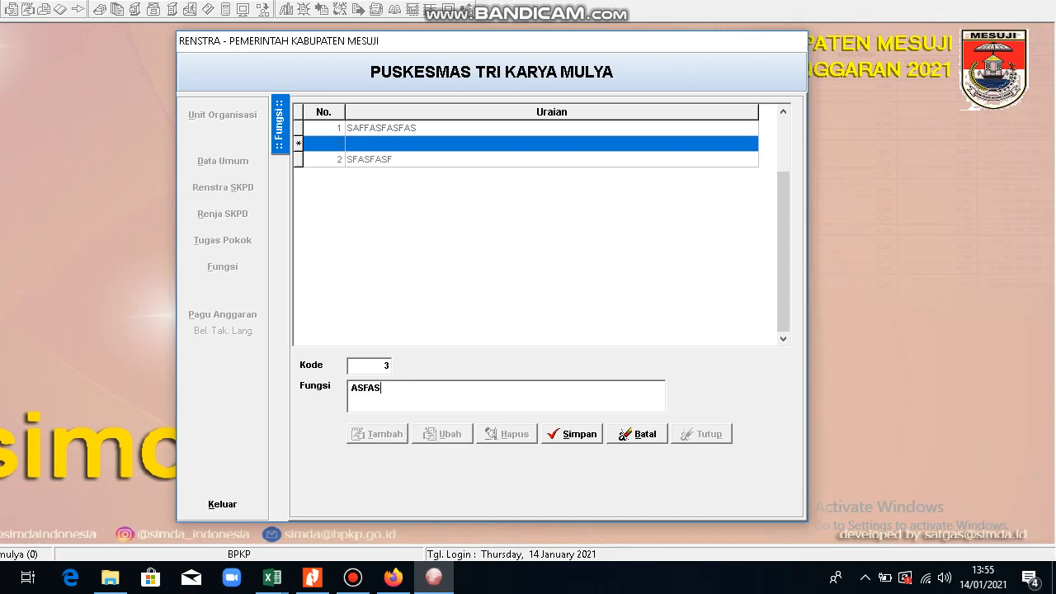
{"action": "key", "text": "alt+s"}
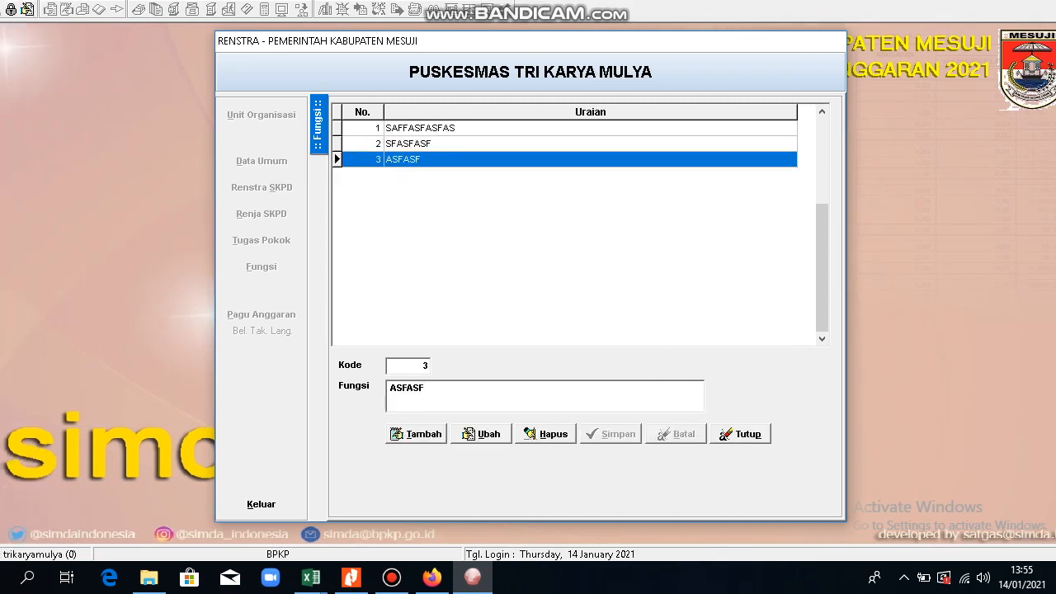
{"action": "left_click", "coordinate": [740, 434]}
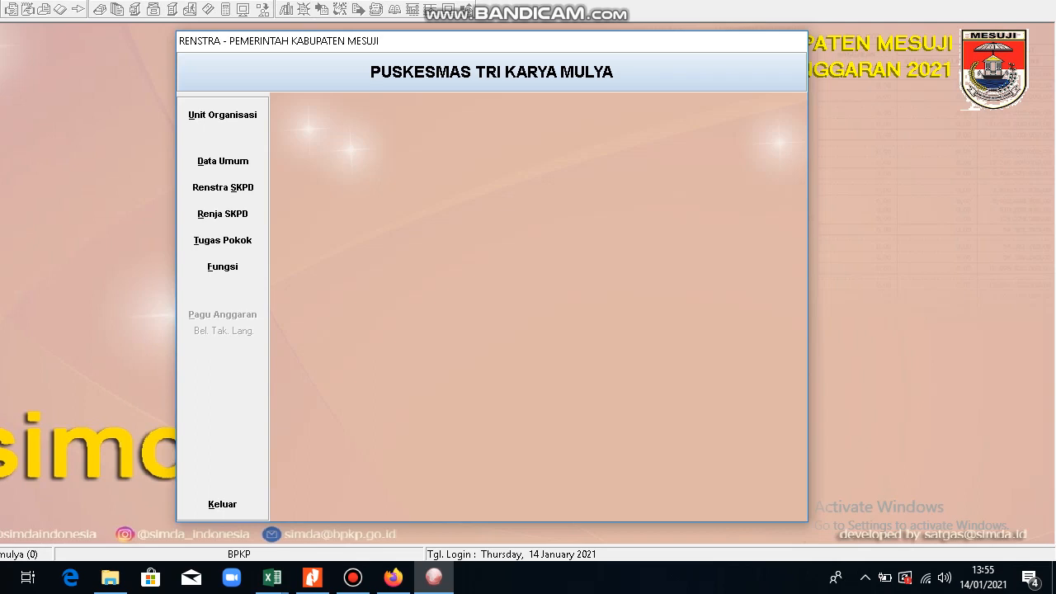
- Exit the Renstra window and log out of the system, confirming the logout
{"action": "left_click", "coordinate": [222, 504]}
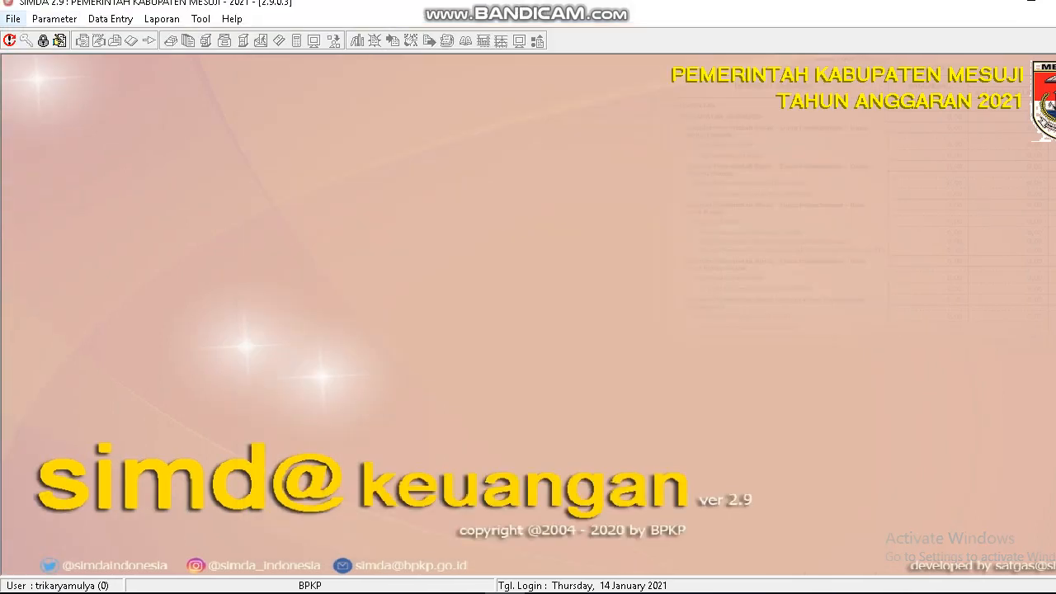
{"action": "left_click", "coordinate": [13, 18]}
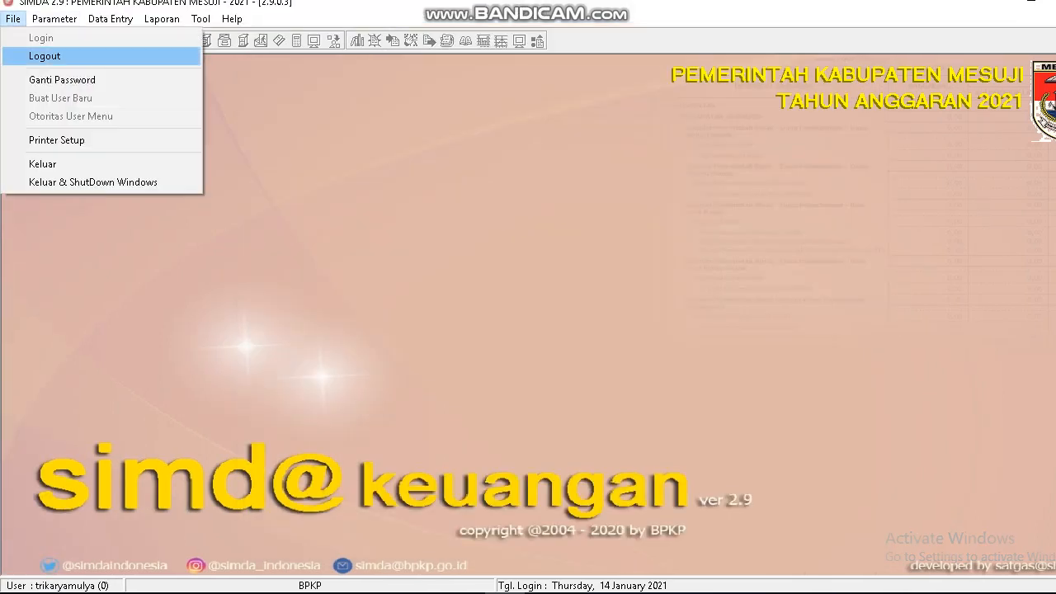
{"action": "left_click", "coordinate": [45, 55]}
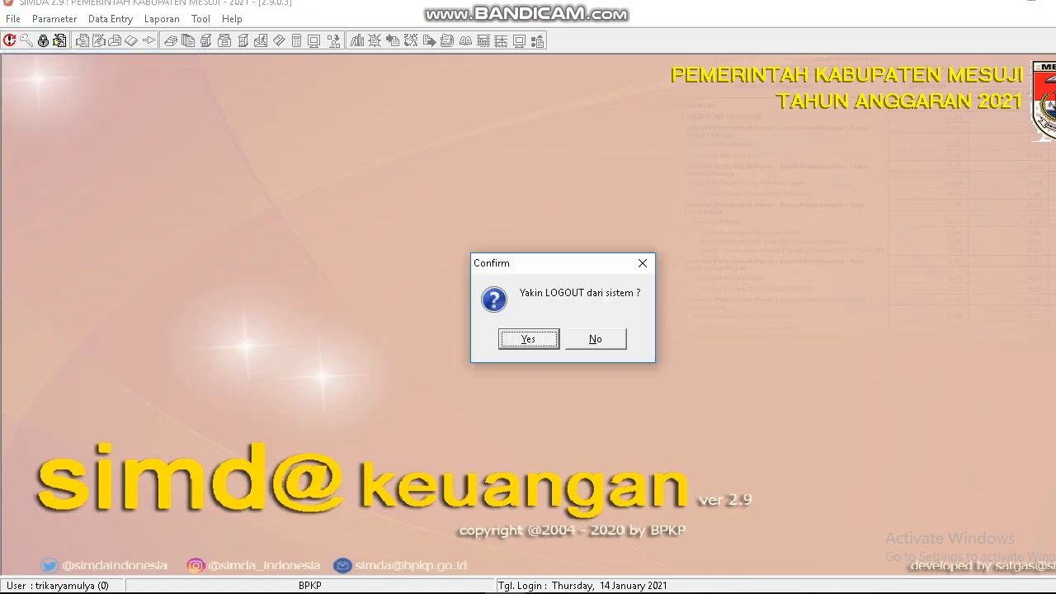
{"action": "left_click", "coordinate": [533, 339]}
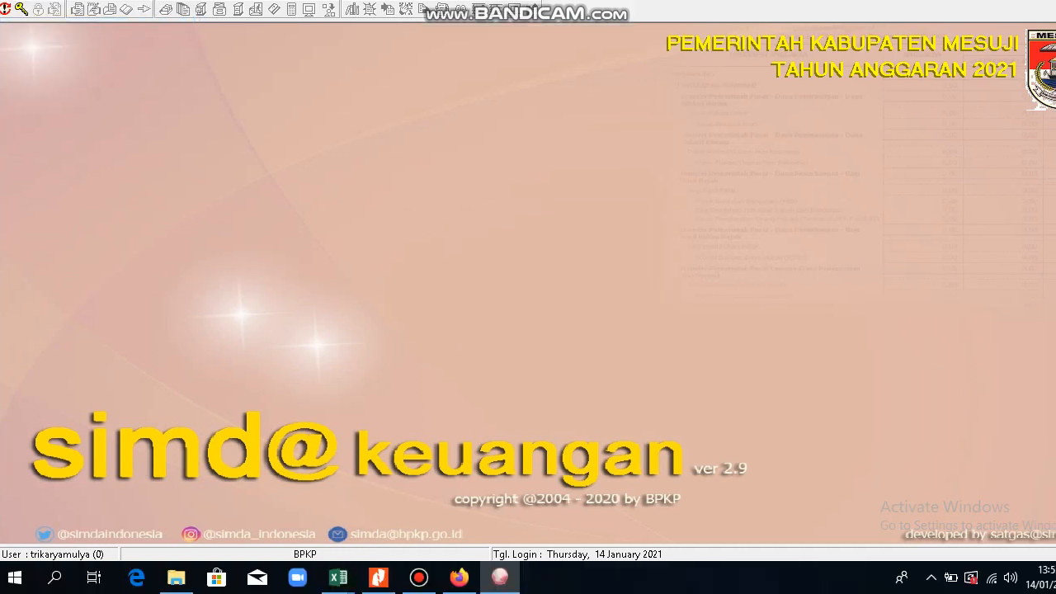